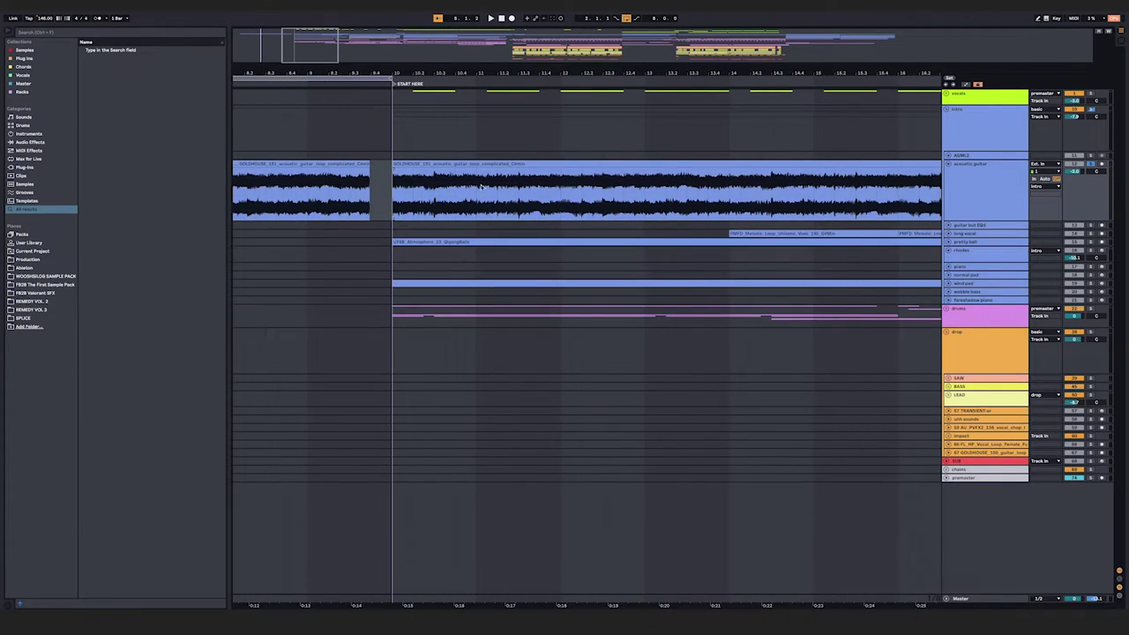
Step: Play the intro from the START HERE marker and expand the long vocal track to examine its melodic loop clips
key("space")
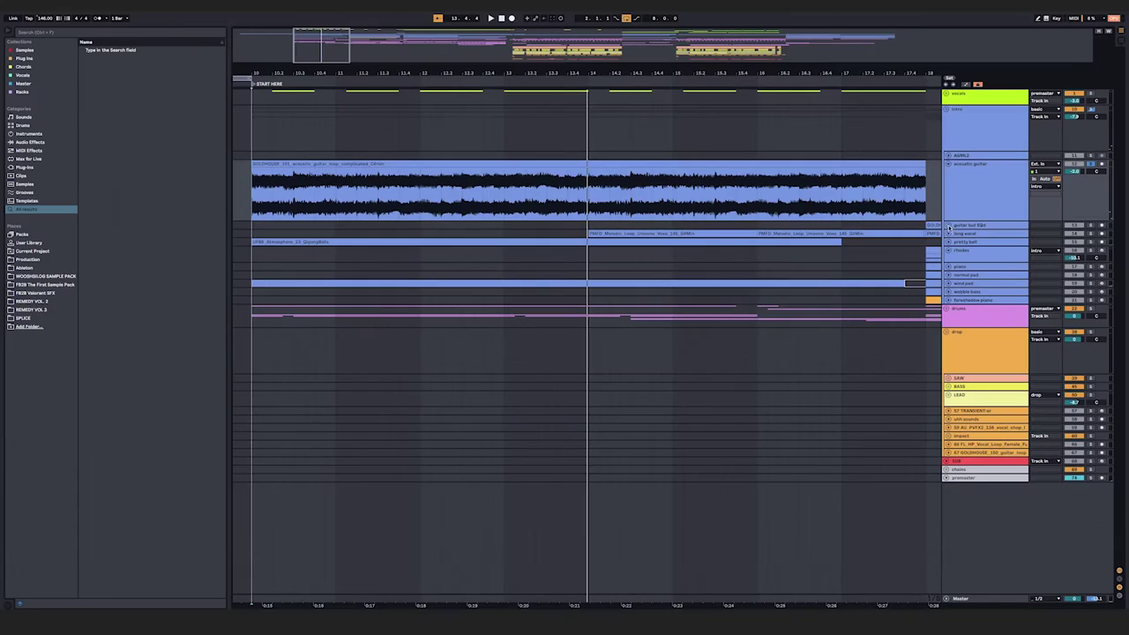
left_click(949, 233)
key("plus")
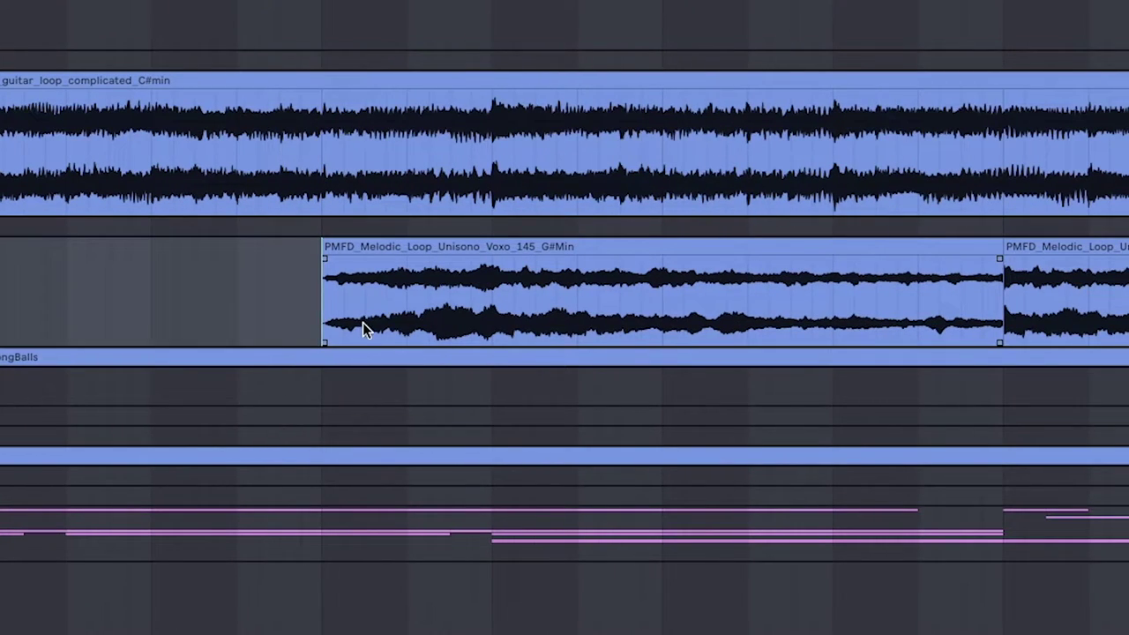
key("space")
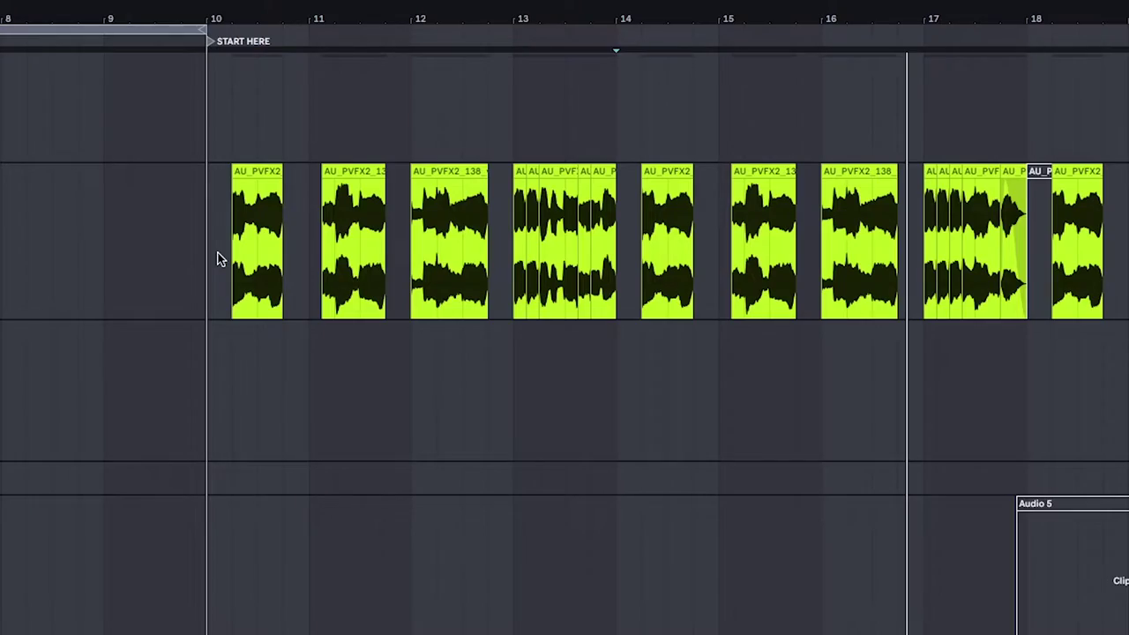
Step: Select the vocal chop clips from bar 10 to just past bar 18, clear the selection and play the section
left_click_drag(222, 252, 909, 247)
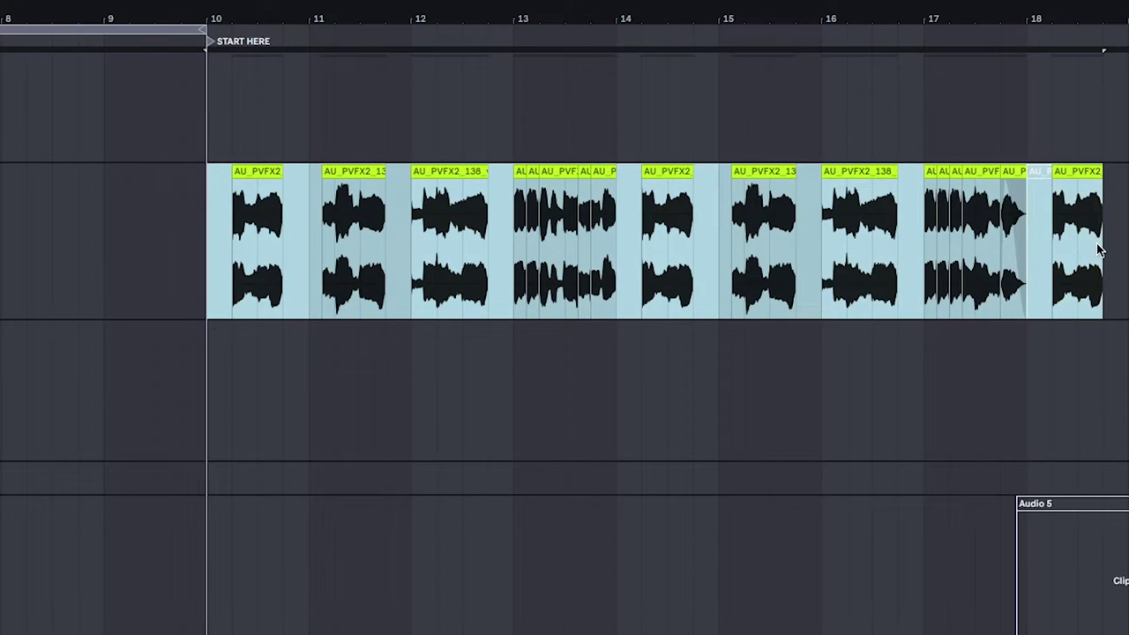
left_click(170, 278)
key("space")
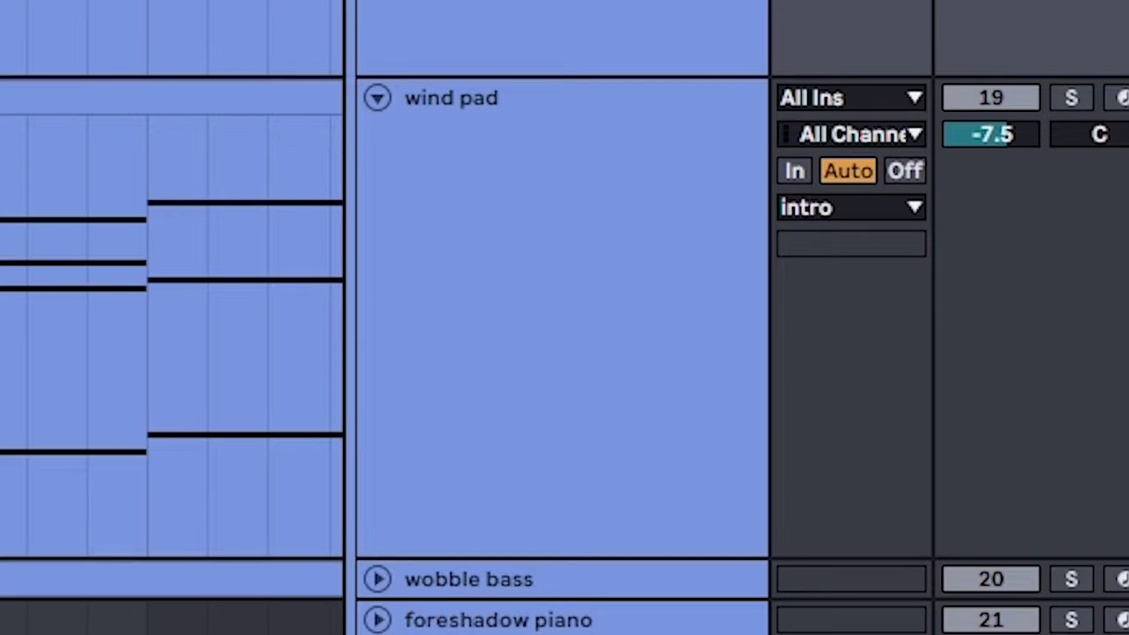
Step: Examine the wind pad track's device chain, including Grain Delay, Amp and EQ Eight
left_click(862, 81)
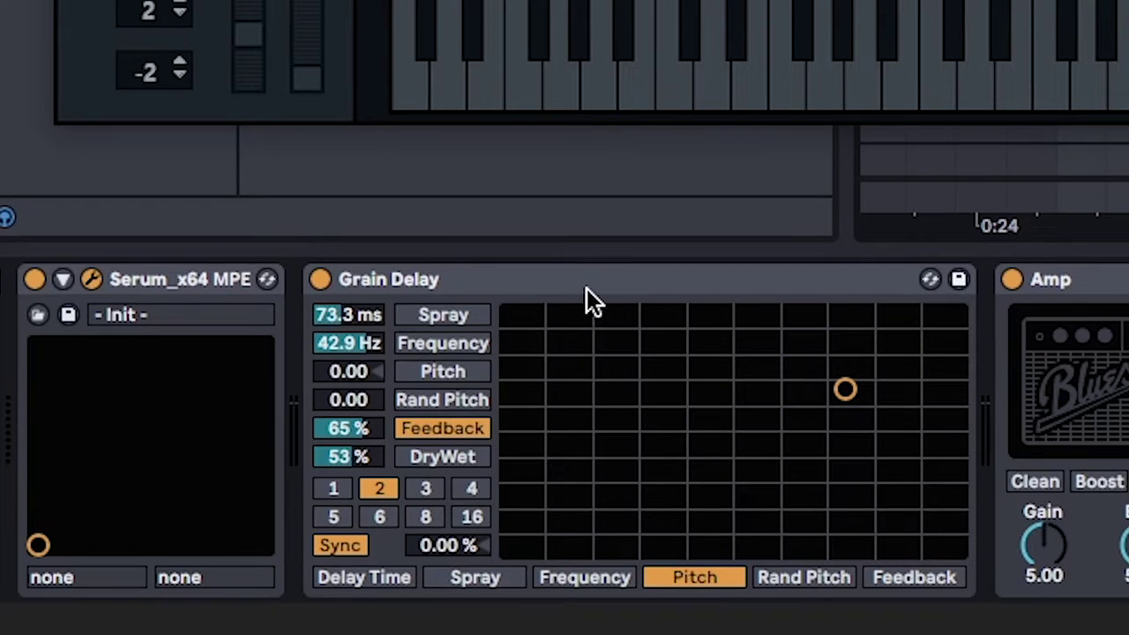
left_click(636, 307)
left_click(543, 339)
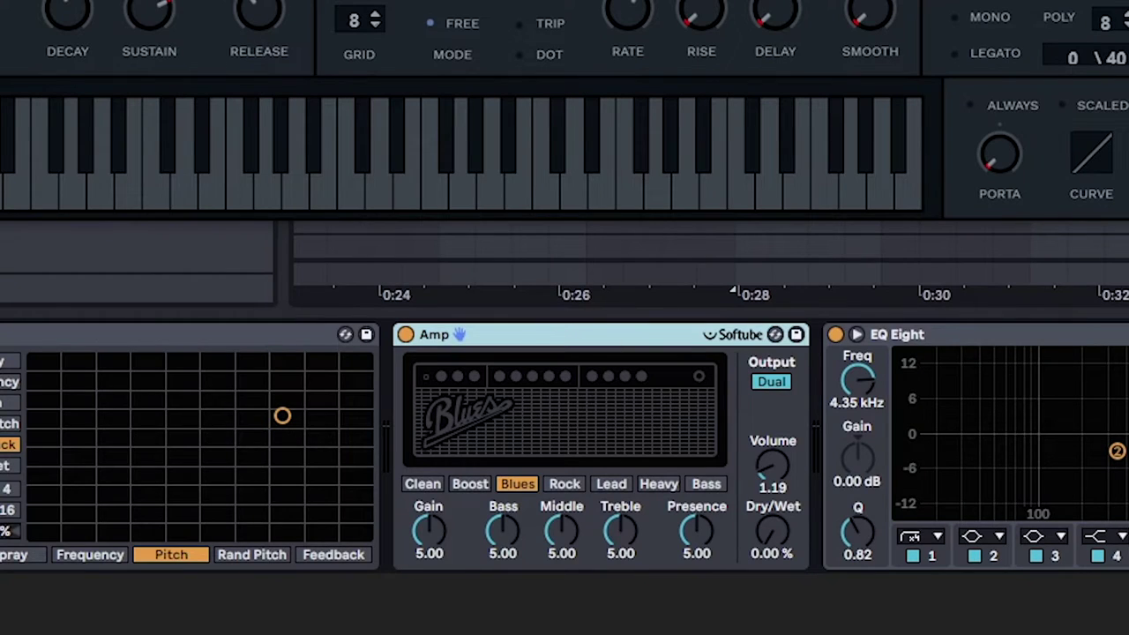
left_click(1043, 355)
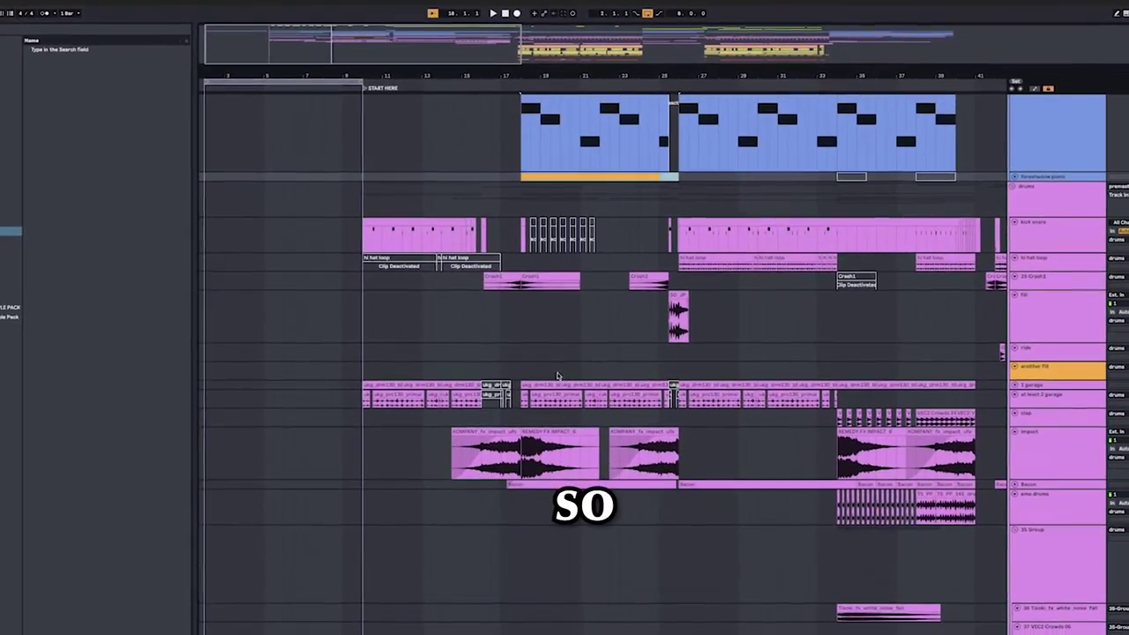
Step: Examine the drum group's kick snare, hi hat loop, garage percussion and impact tracks in the intro
scroll(489, 312, "up", 5)
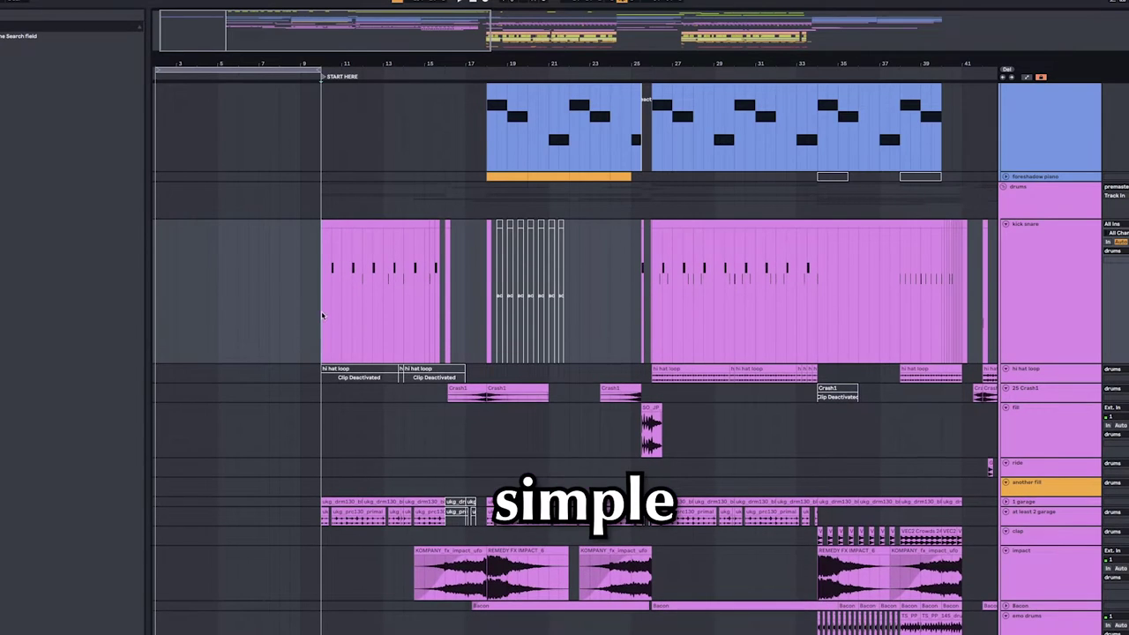
scroll(321, 310, "up", 6)
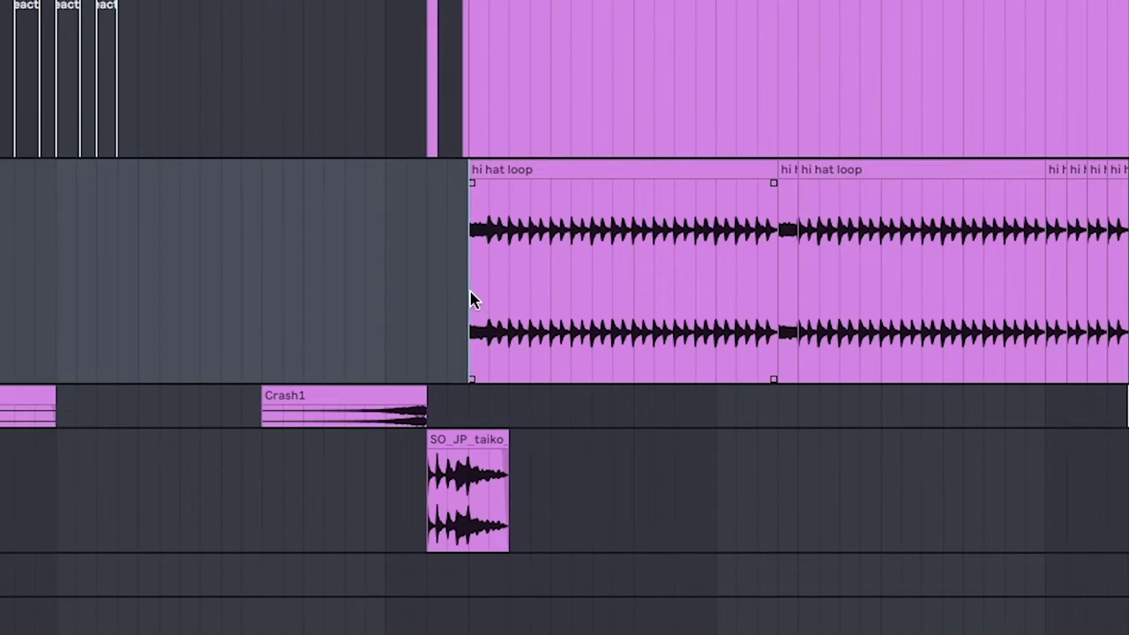
scroll(472, 300, "up", 5)
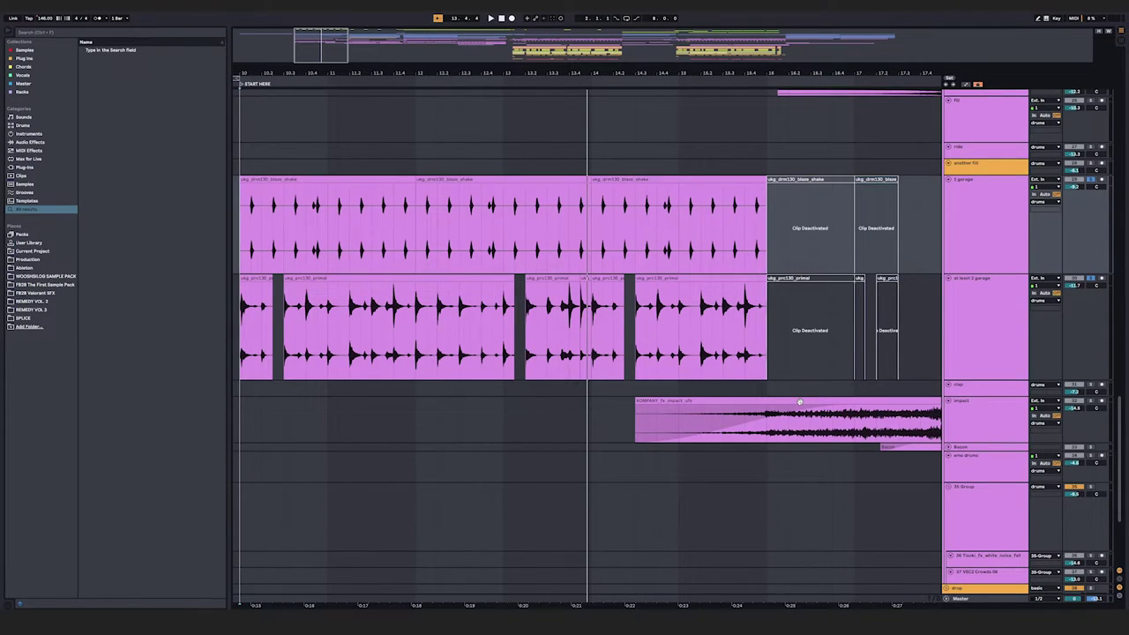
scroll(832, 448, "down", 3)
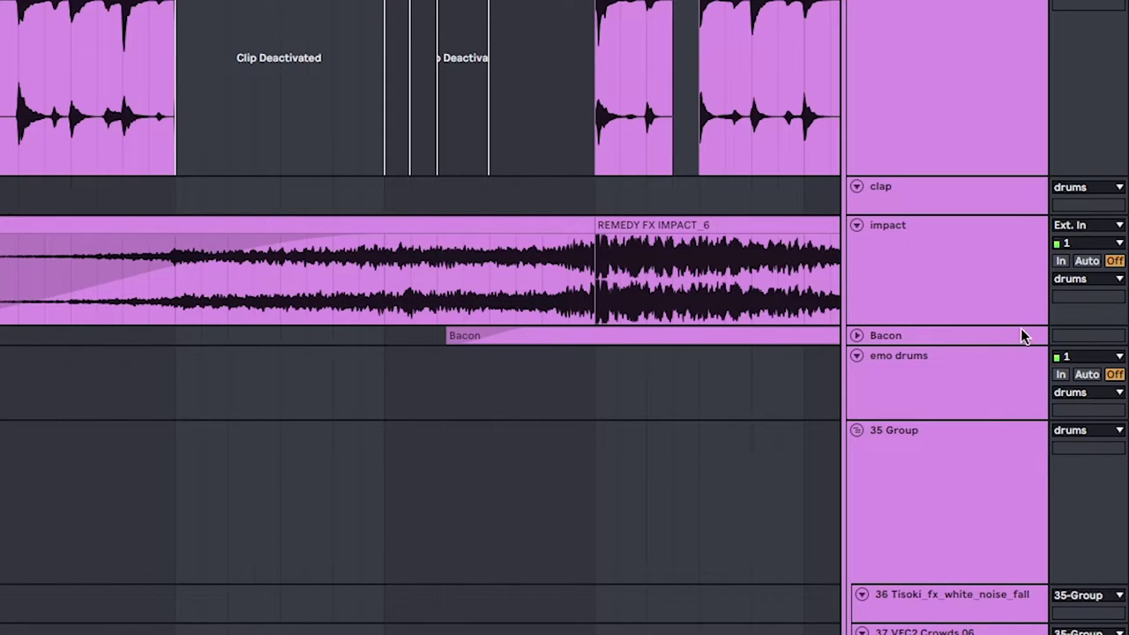
scroll(920, 332, "up", 8)
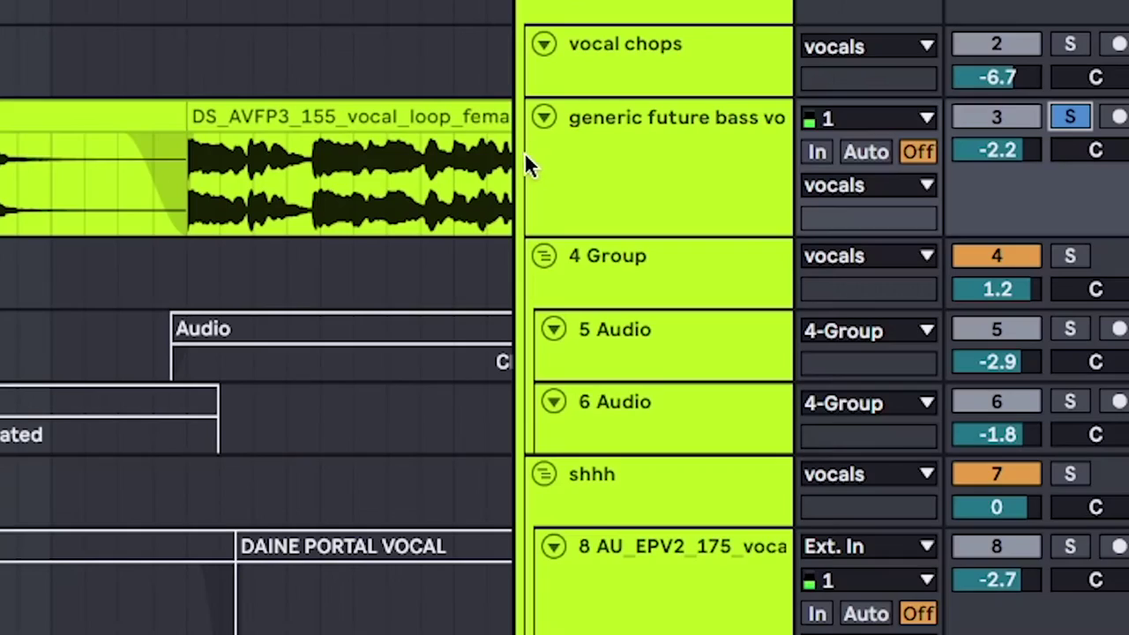
Step: Examine the generic future bass vocal track and the drum fill clips on the emo drums track
left_click_drag(518, 154, 413, 155)
scroll(502, 192, "up", 5)
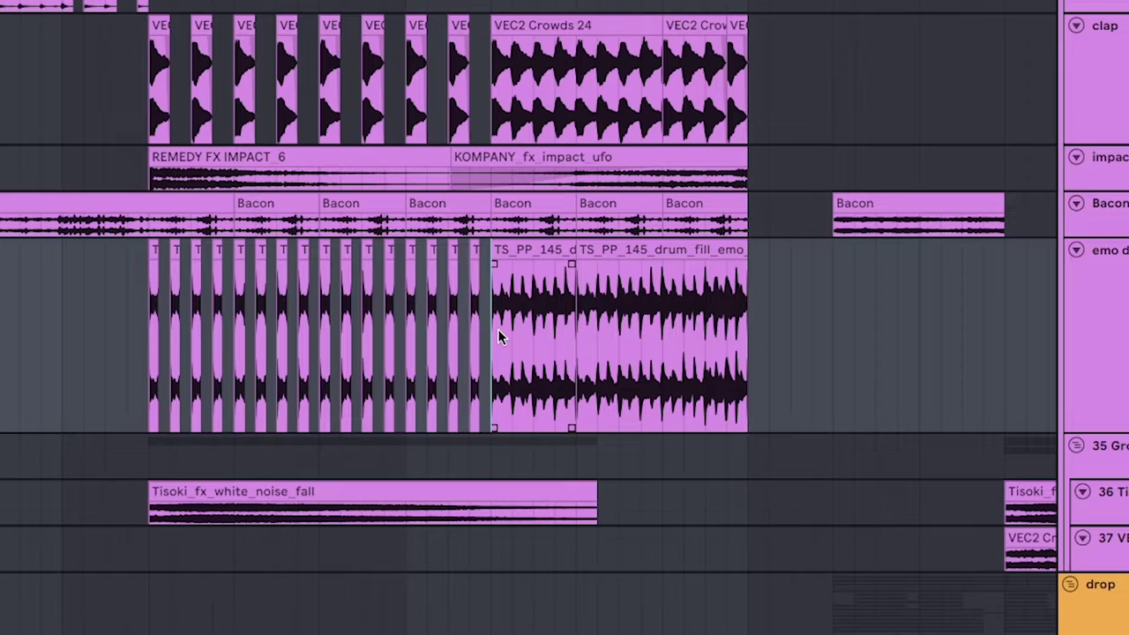
left_click_drag(498, 334, 595, 326)
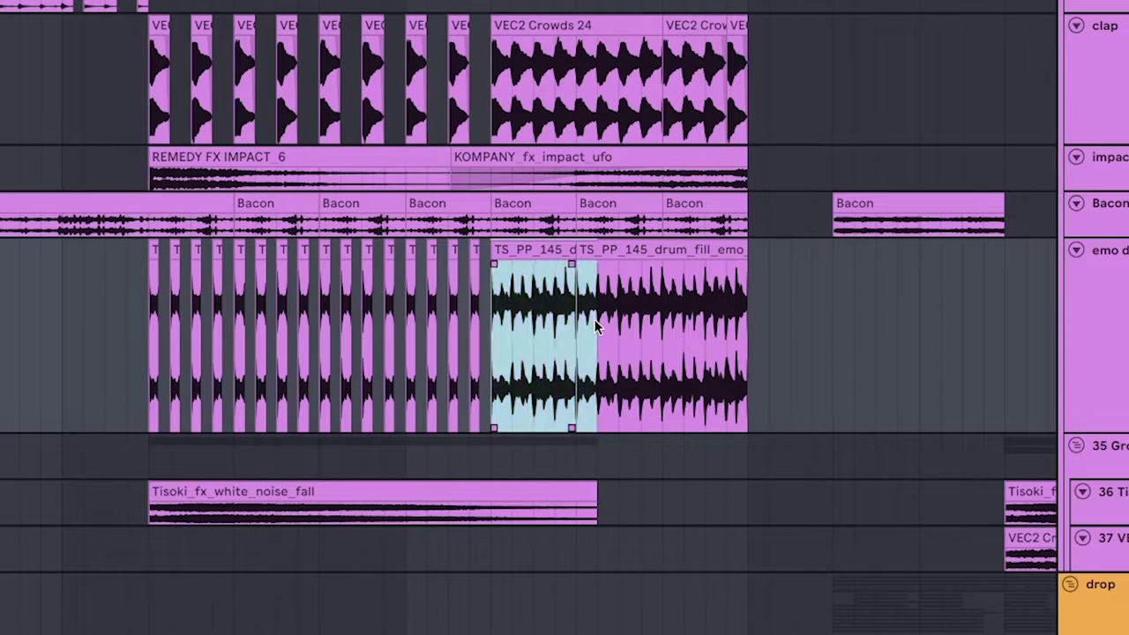
left_click(569, 324)
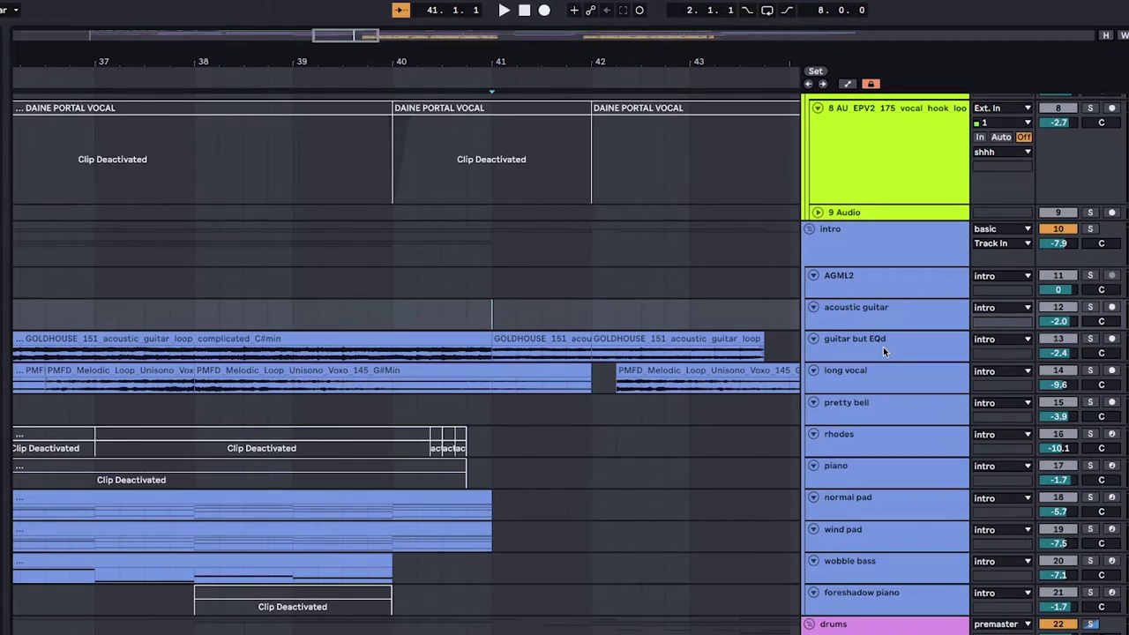
Step: Follow playback of the intro and build-up, examining the guitar, vocal, pad and drum layers up to bar 41
left_click(883, 351)
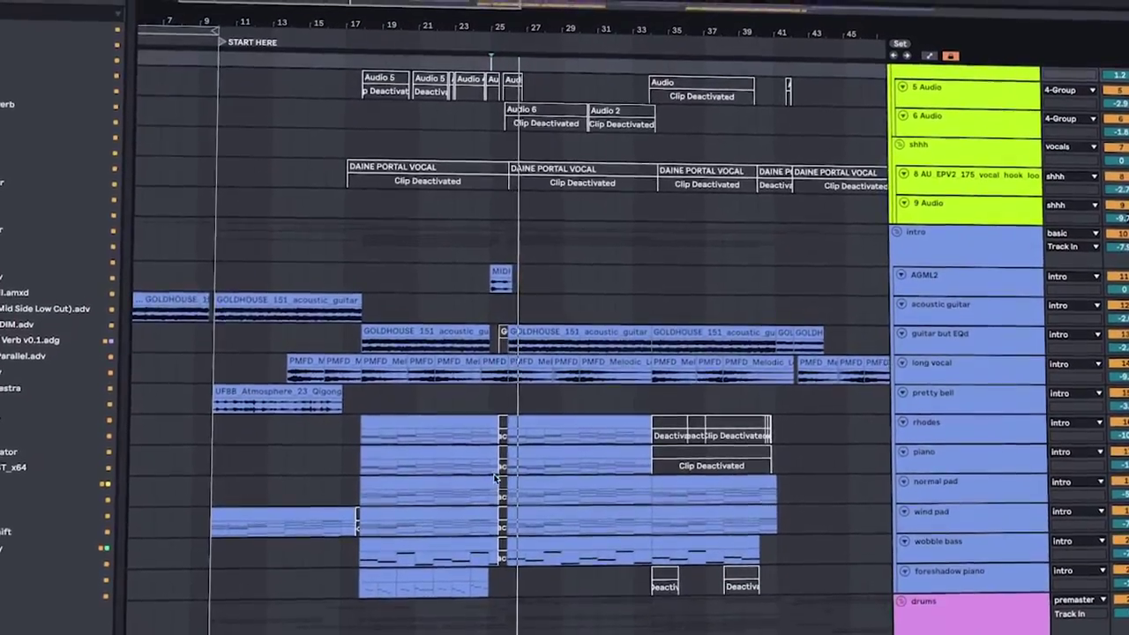
scroll(736, 435, "down", 10)
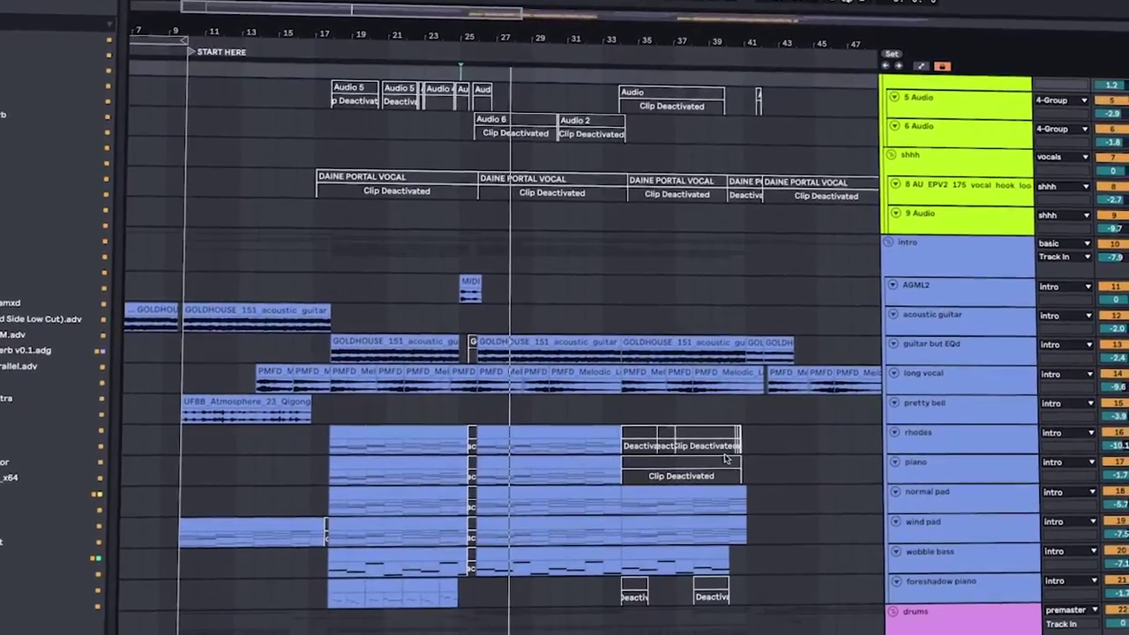
scroll(737, 435, "down", 8)
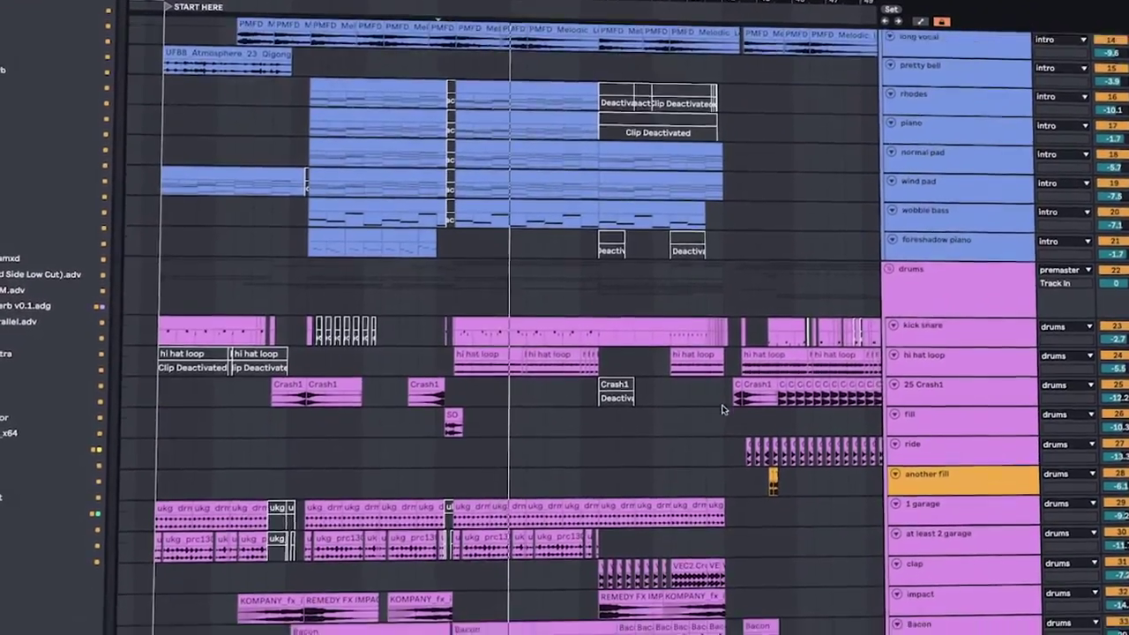
scroll(728, 421, "down", 2)
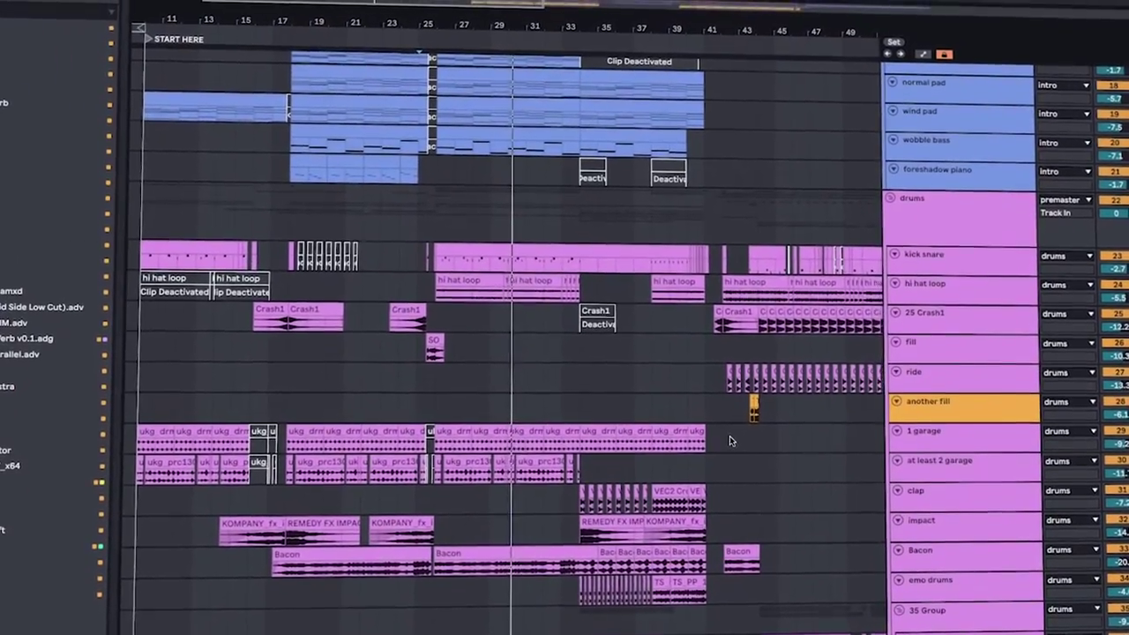
scroll(730, 432, "down", 4)
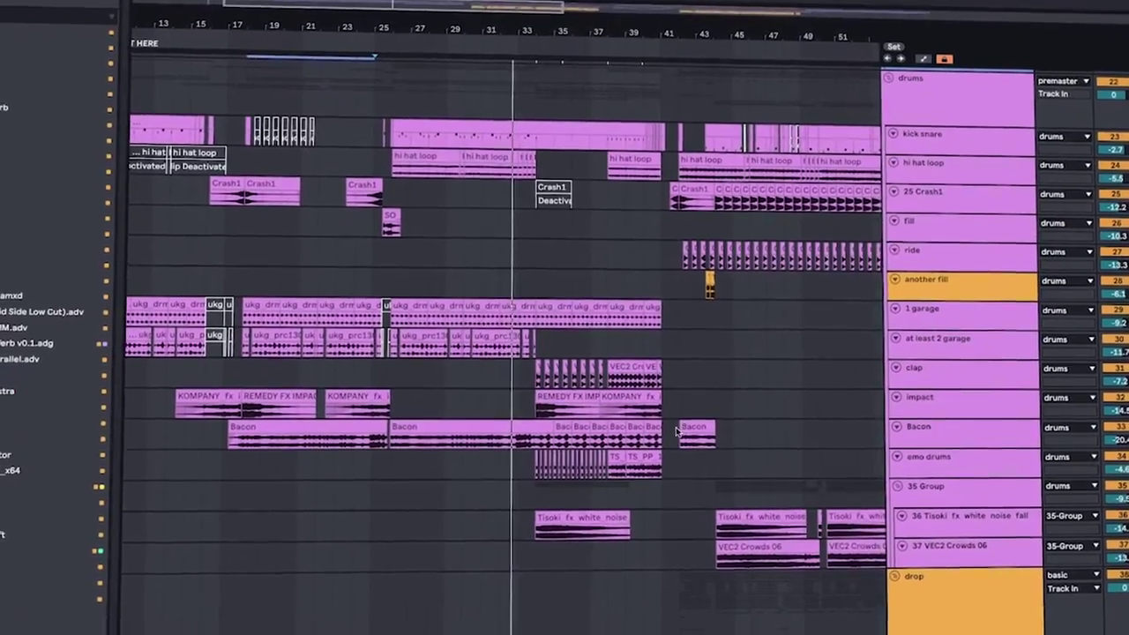
scroll(663, 421, "up", 3)
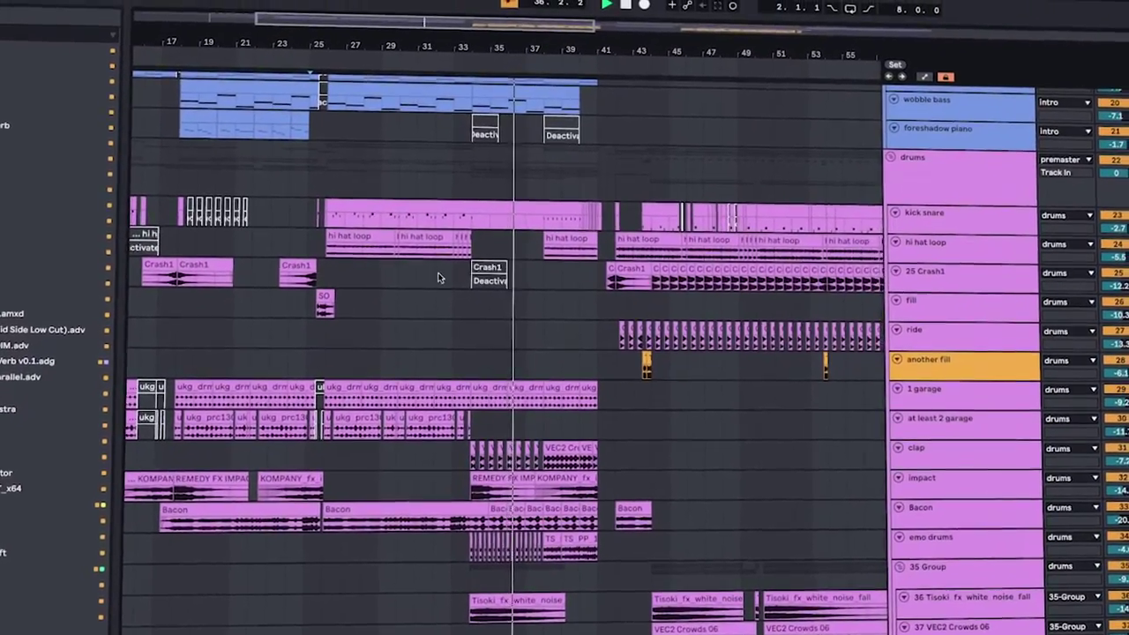
key("plus")
key("plus")
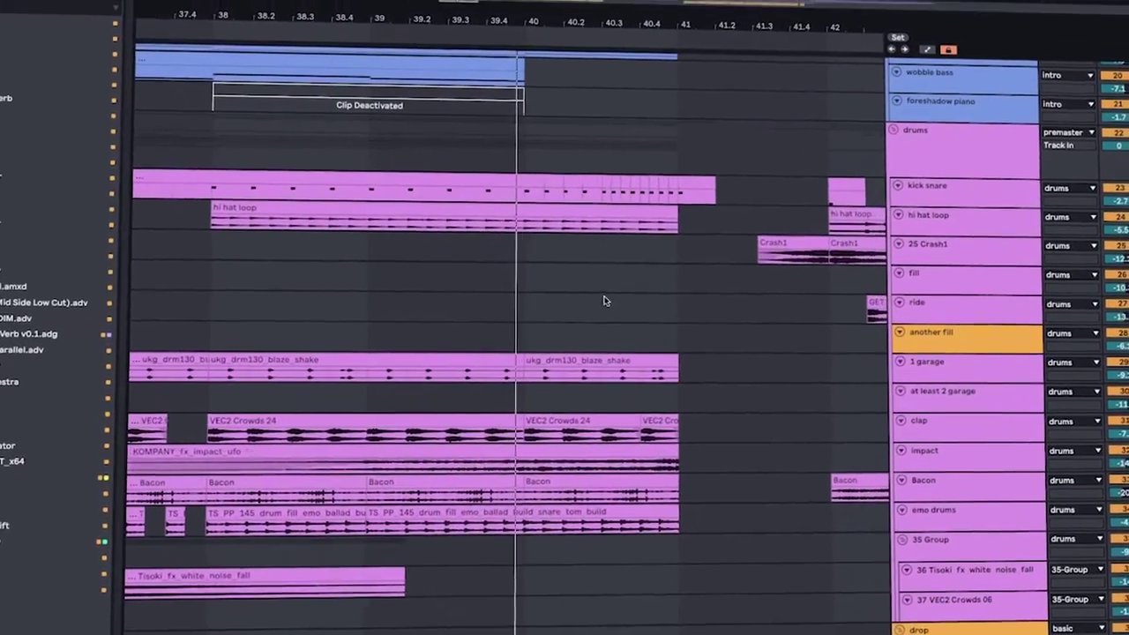
scroll(636, 448, "up", 3)
scroll(644, 462, "up", 10)
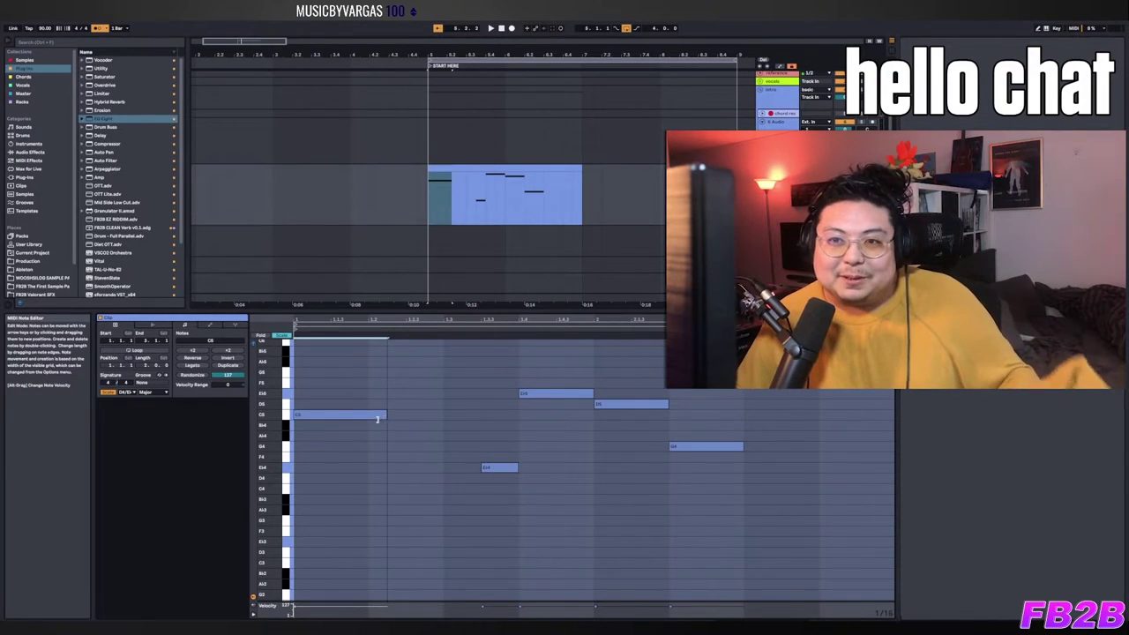
Step: Add a C5 note after the opening C5 note in the MIDI clip
double_click(418, 418)
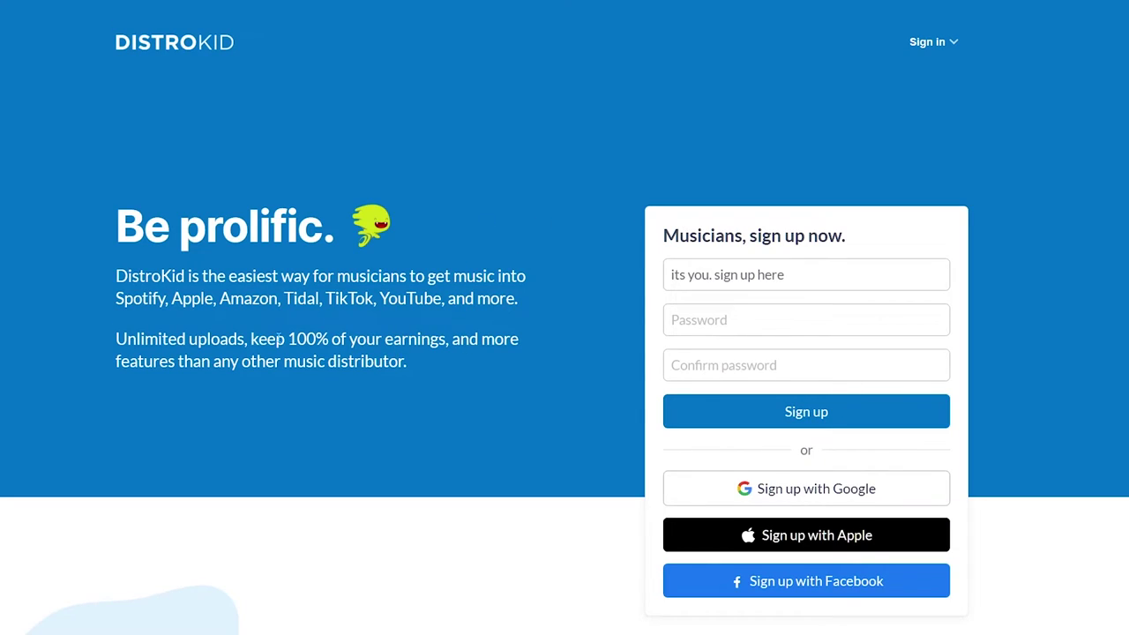
Step: Review the DistroKid home page from the sign-up form down to the yearly pricing and supported stores
scroll(379, 293, "down", 2)
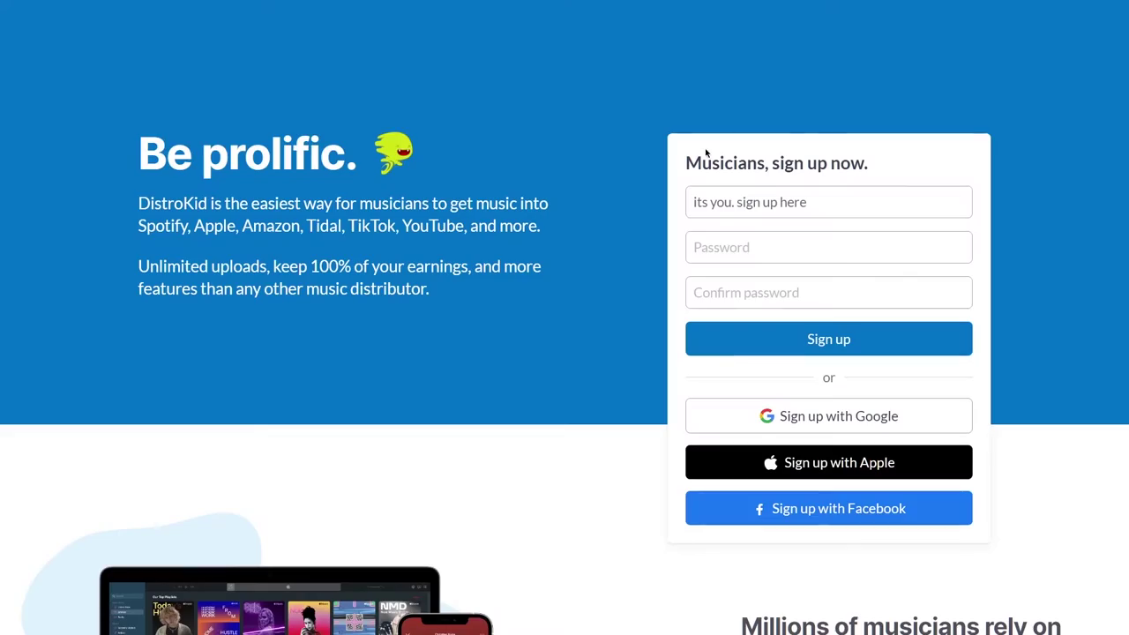
scroll(537, 410, "down", 2)
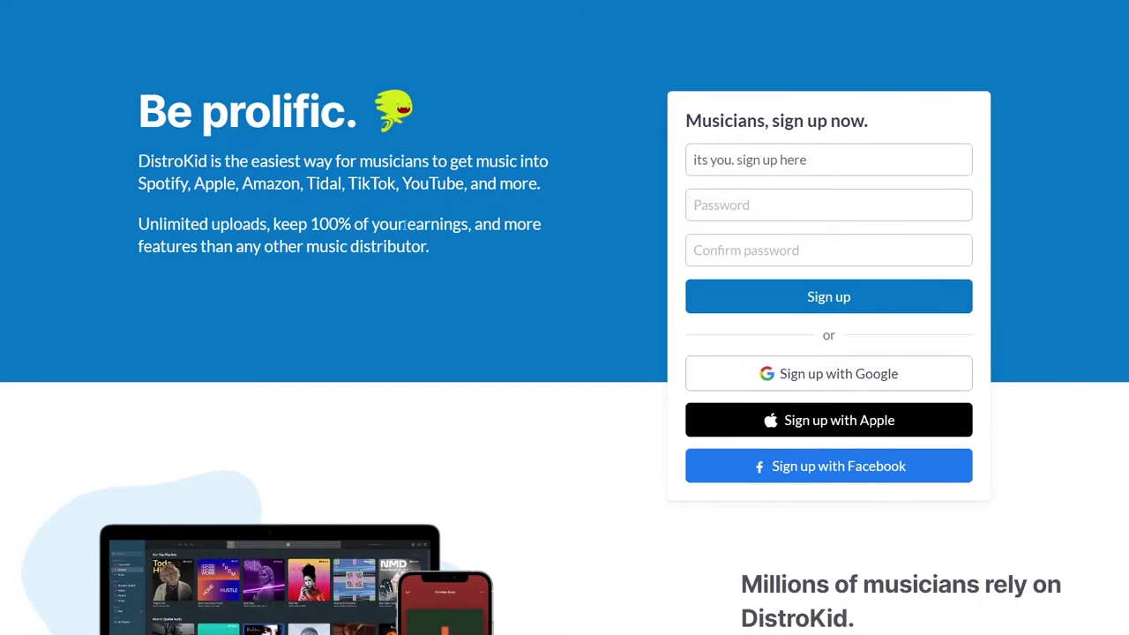
scroll(811, 462, "down", 2)
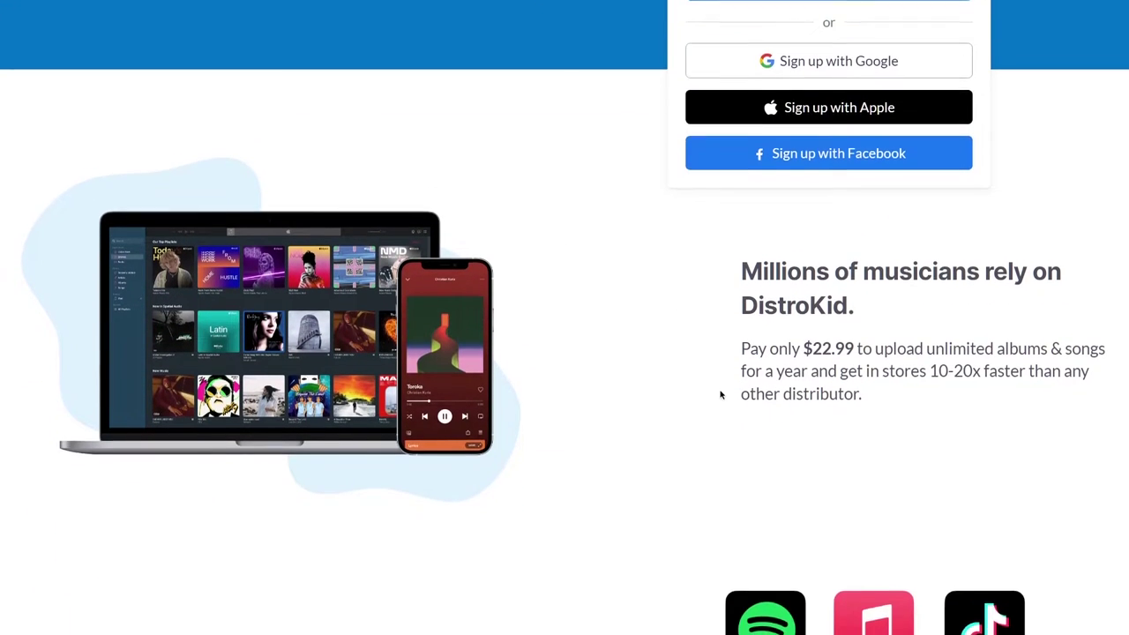
scroll(723, 393, "down", 3)
scroll(729, 403, "down", 8)
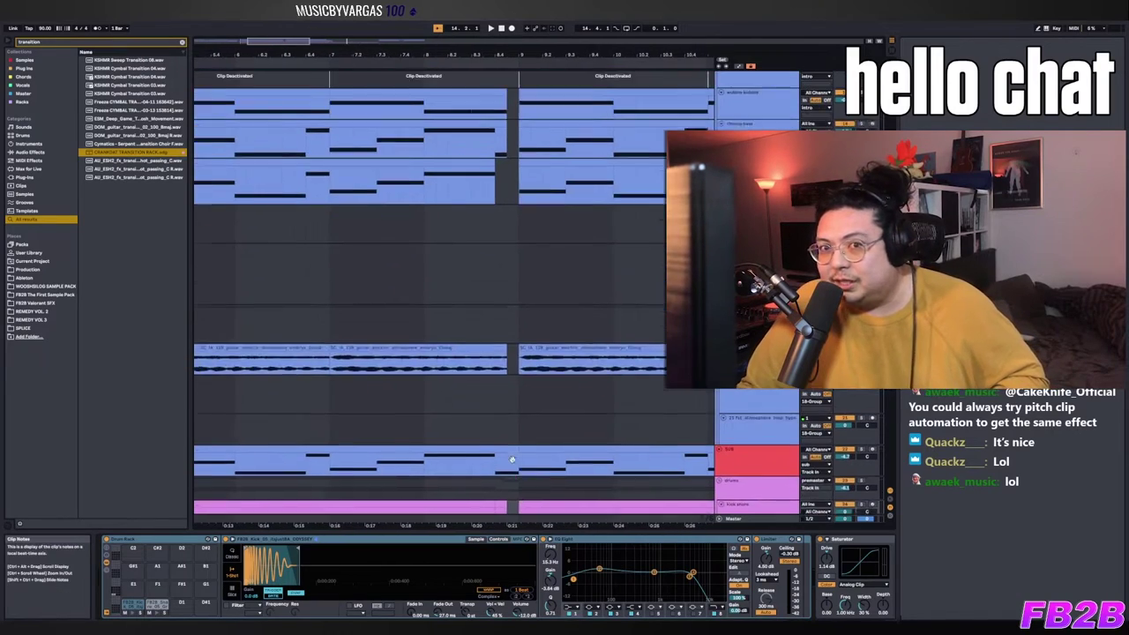
Step: In Ableton Live, examine the arrangement's synth, bass, guitar and drum clips around the gap before bar 9
scroll(524, 352, "up", 5)
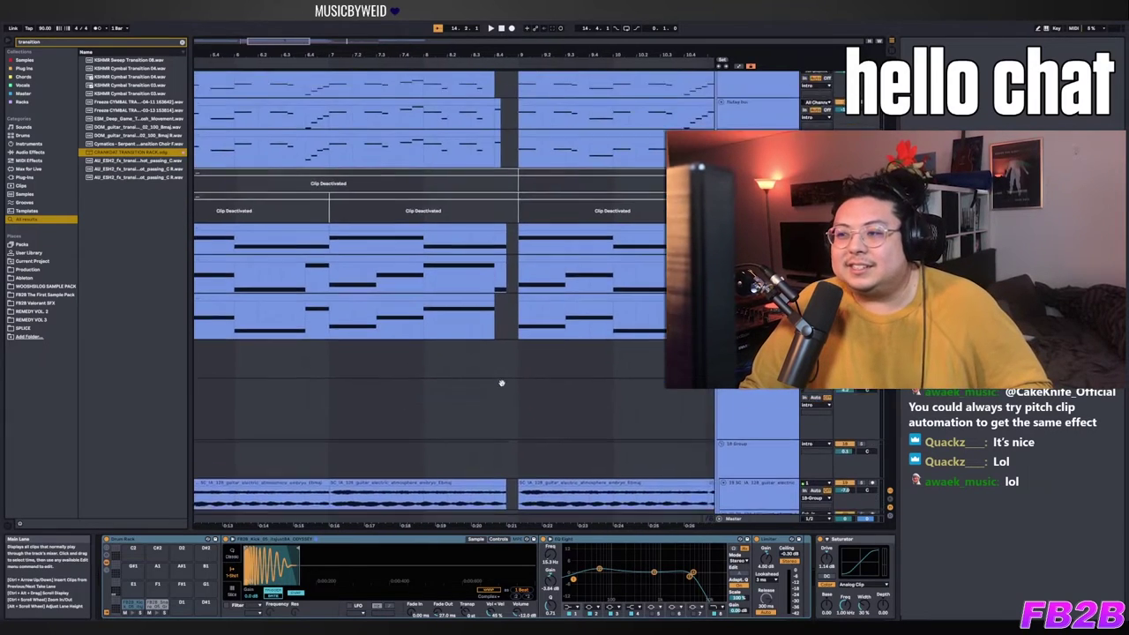
scroll(454, 291, "up", 8)
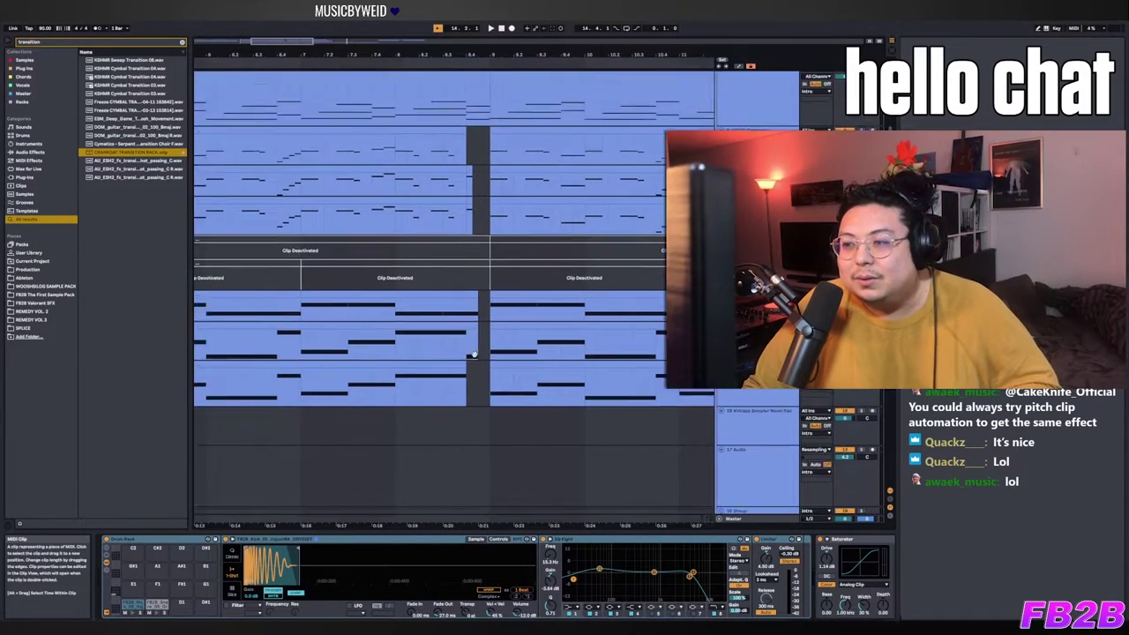
scroll(569, 254, "down", 4)
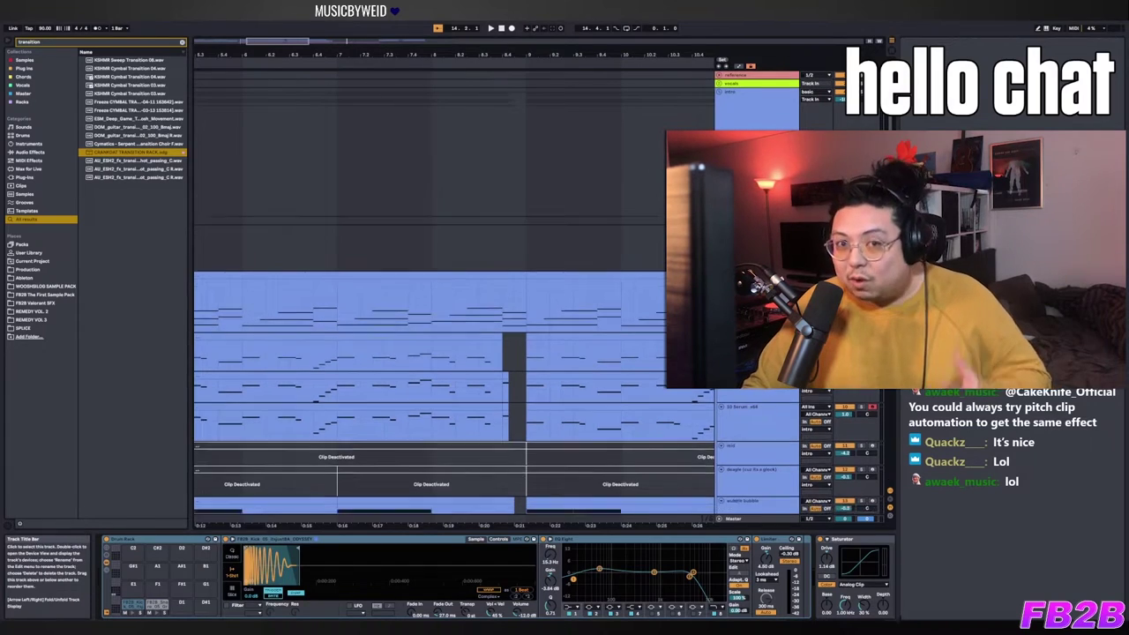
scroll(570, 254, "down", 10)
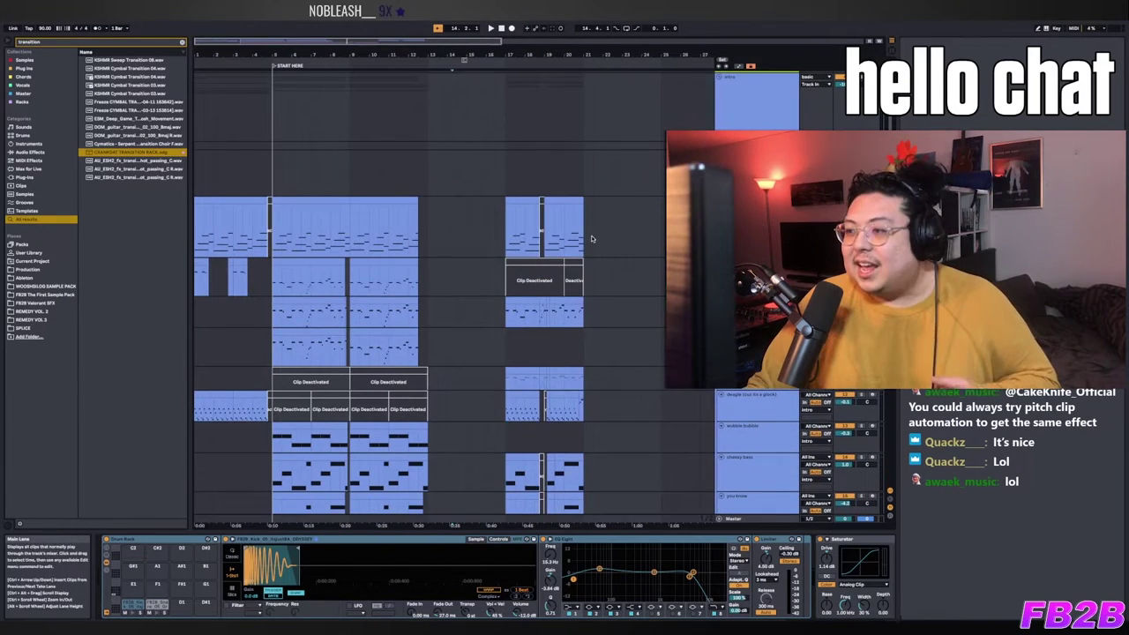
scroll(461, 298, "down", 10)
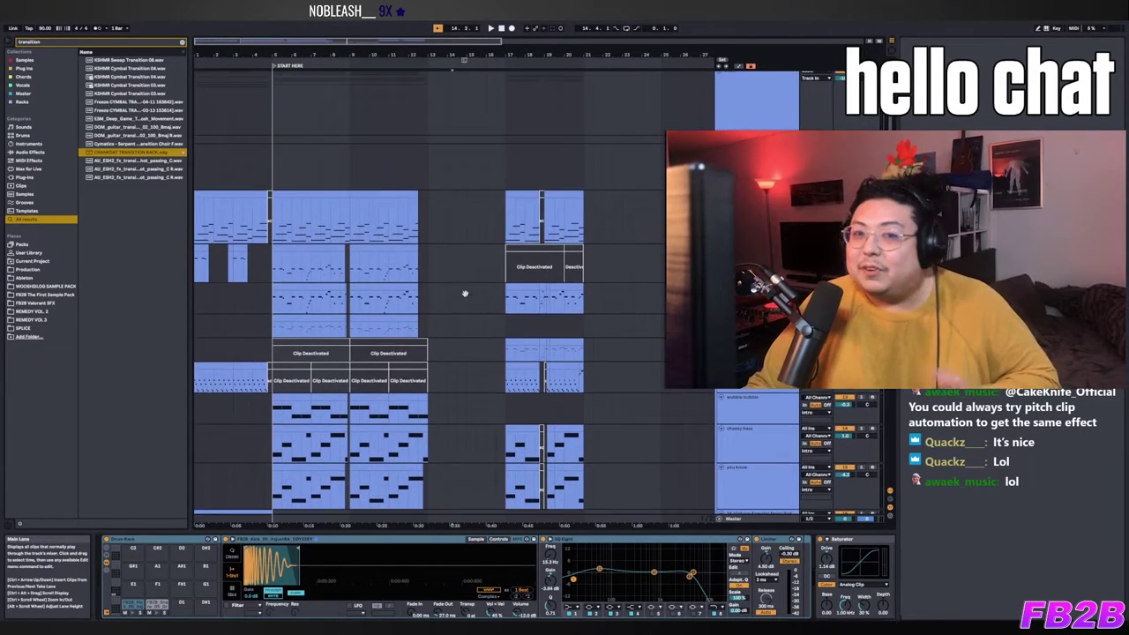
scroll(481, 311, "down", 8)
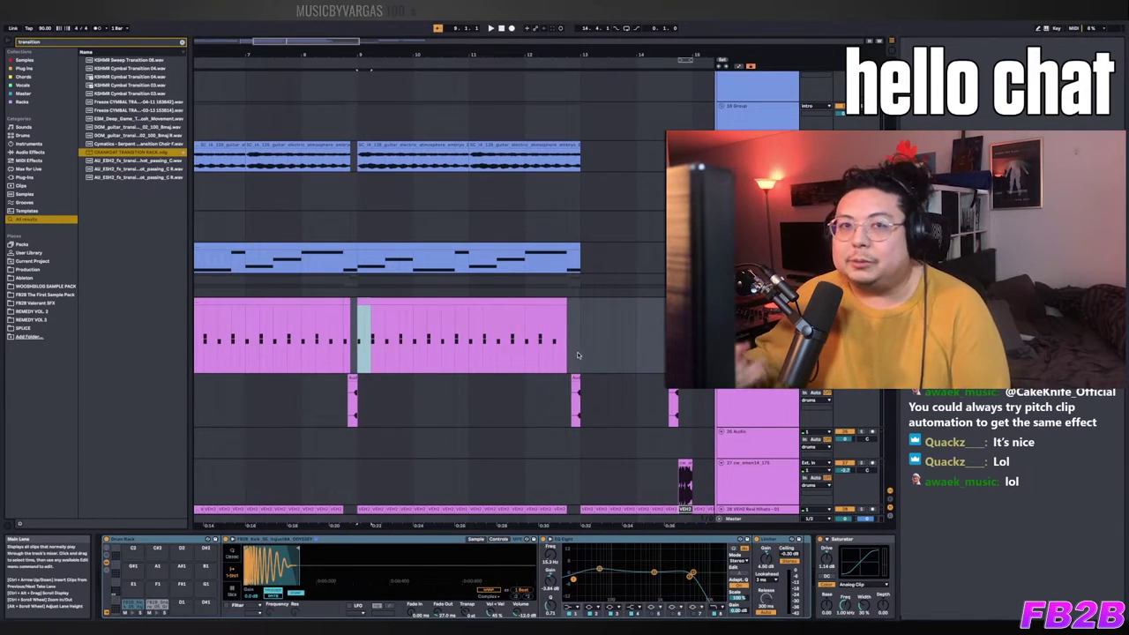
Step: Delete the repeating drum clips and the two short audio clips after the start of bar 13, and play across the gap
scroll(487, 311, "down", 4)
left_click_drag(613, 353, 619, 353)
left_click(427, 369)
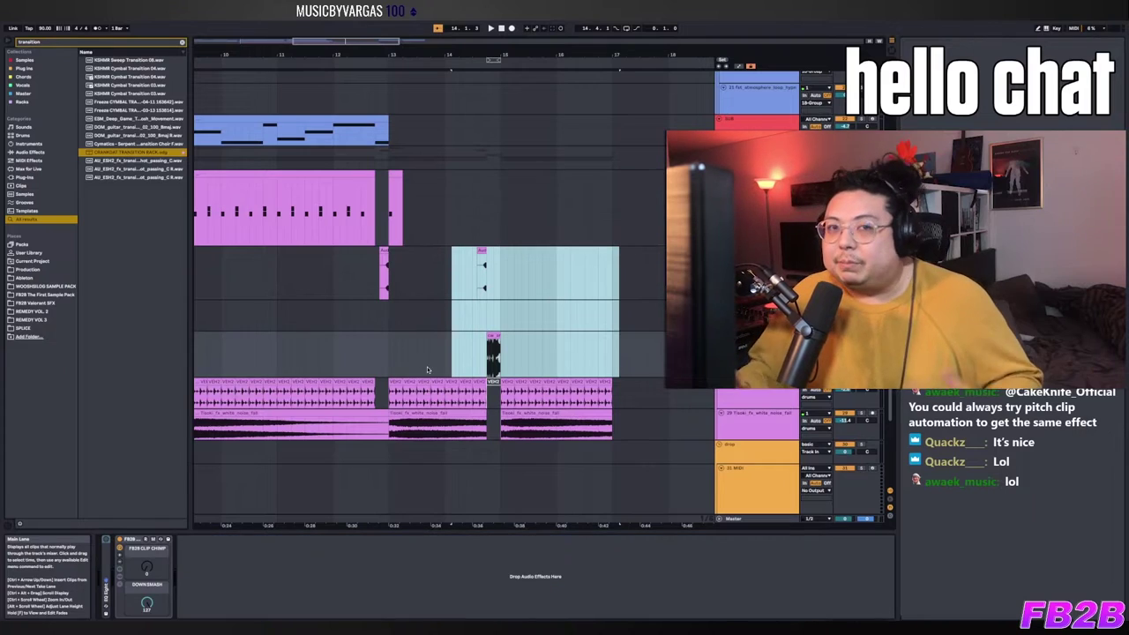
left_click(476, 322)
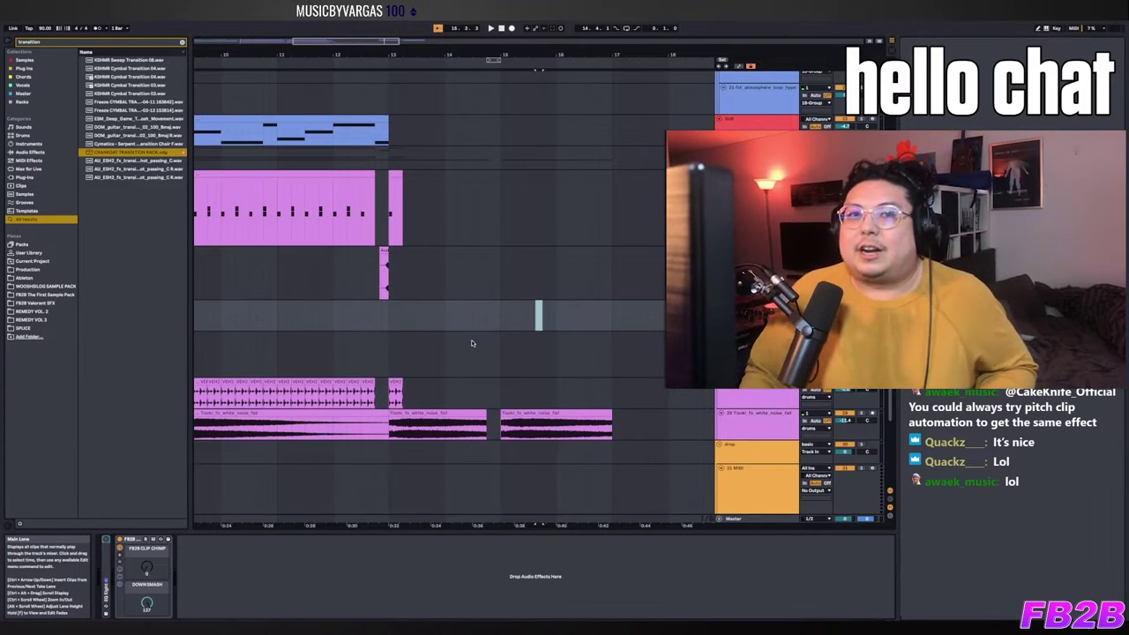
key("Delete")
left_click(373, 338)
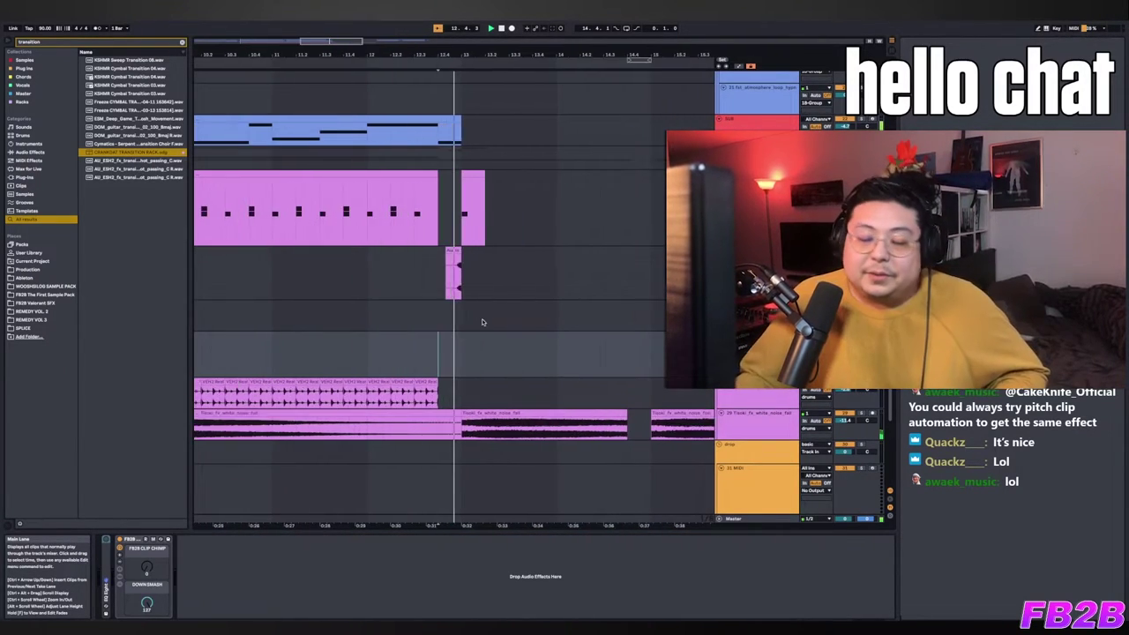
Step: Examine the synth and pad clips around the gap between bars 13 and 17
scroll(482, 319, "down", 10)
scroll(392, 357, "up", 5)
left_click(220, 424)
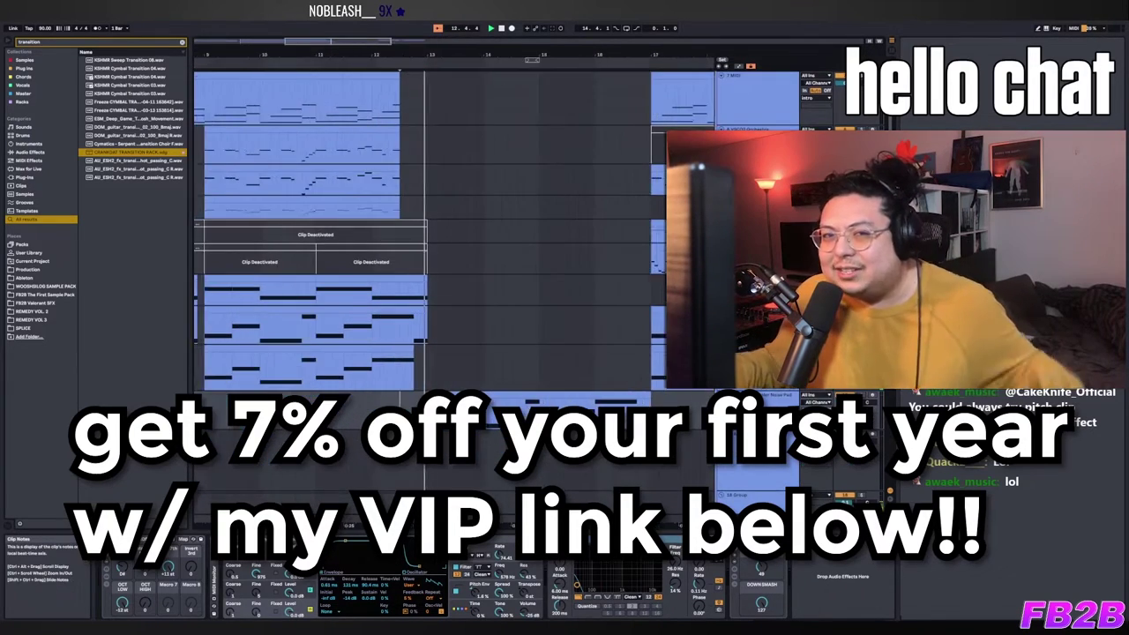
scroll(435, 317, "down", 3)
double_click(435, 315)
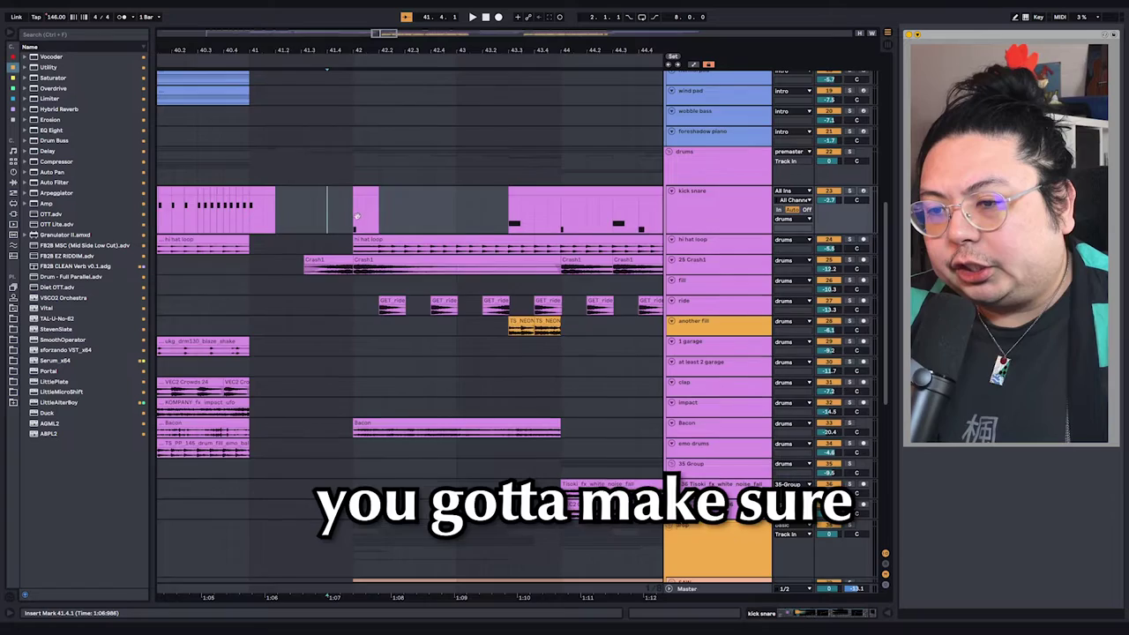
Step: Examine the kick snare, hi hat, crash and ride clips at the opening of the drop from bar 42
scroll(421, 226, "up", 1)
scroll(421, 225, "left", 1)
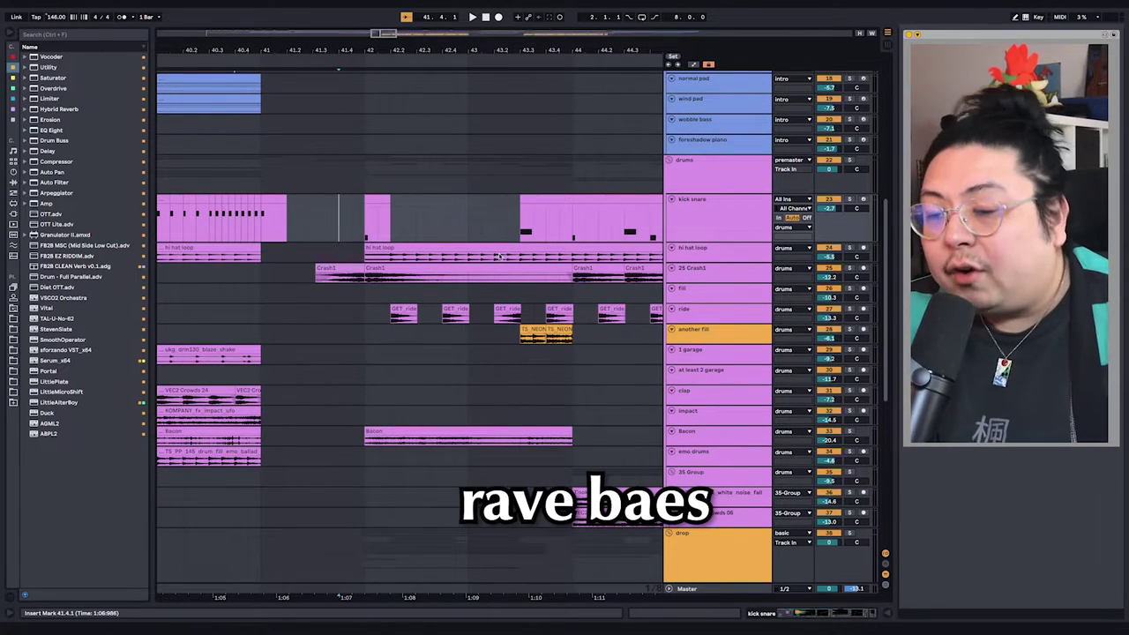
scroll(481, 237, "up", 3)
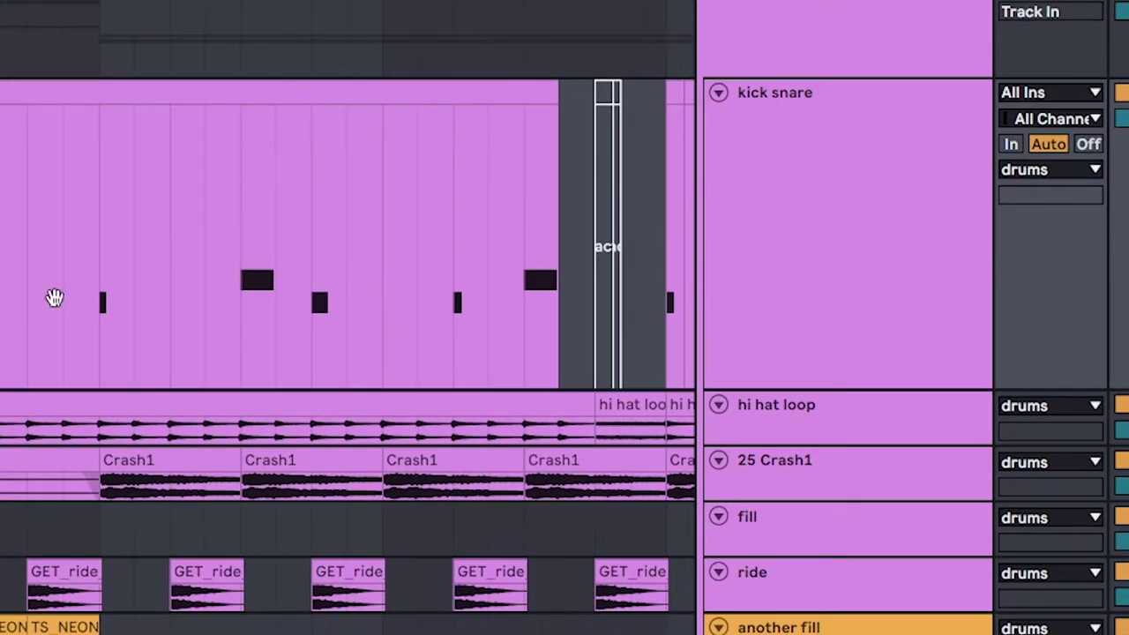
left_click_drag(643, 214, 900, 290)
key("z")
scroll(592, 250, "down", 2)
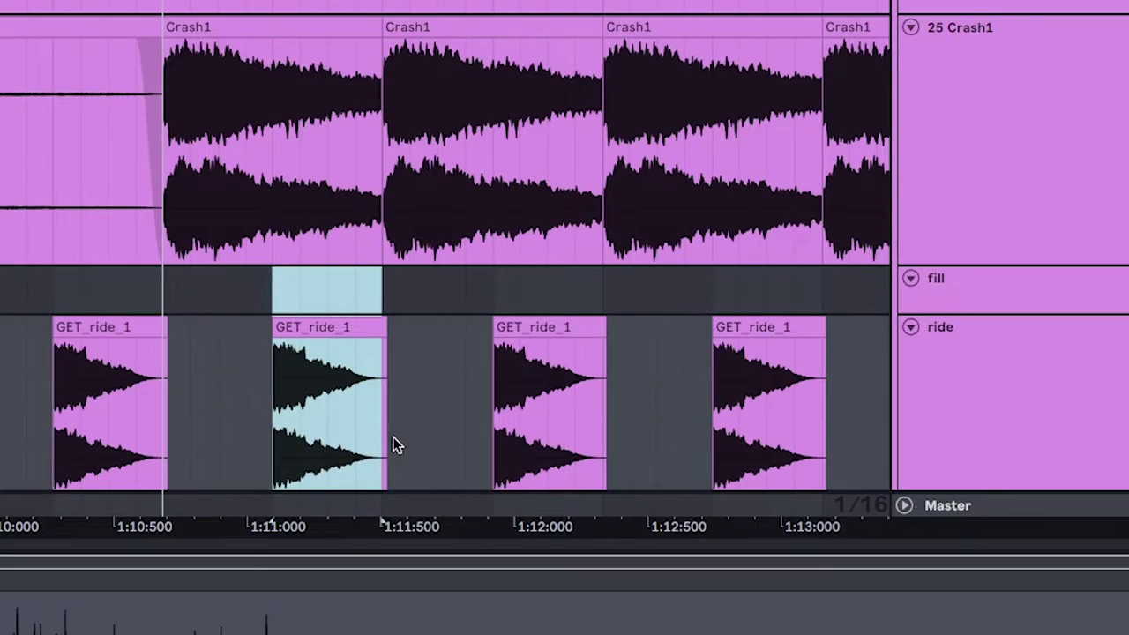
scroll(280, 252, "down", 5)
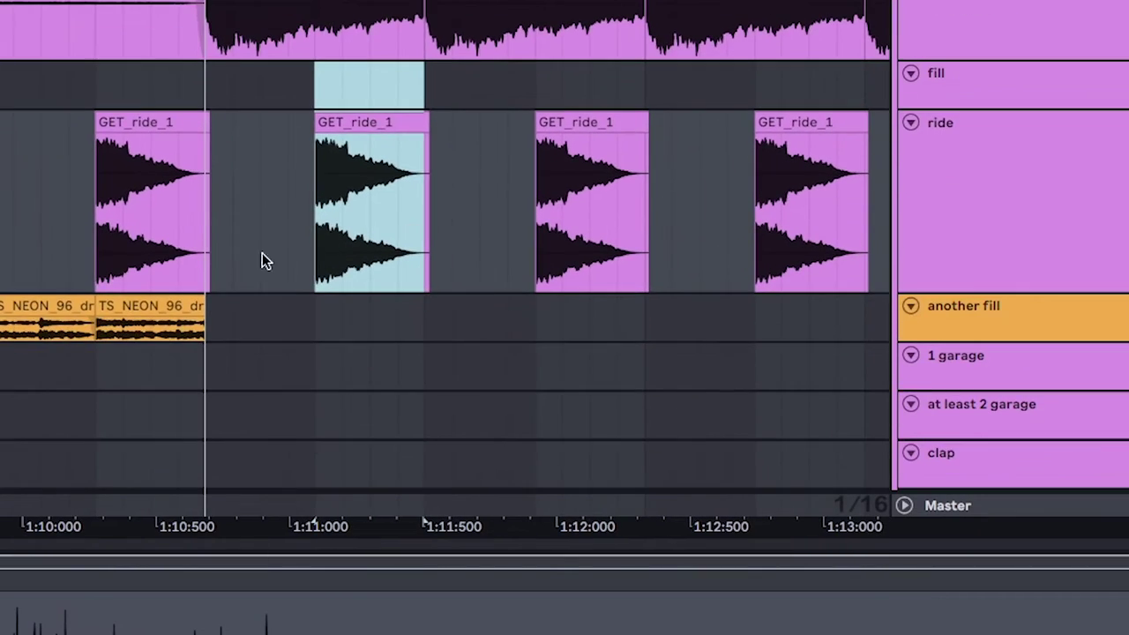
left_click(728, 149)
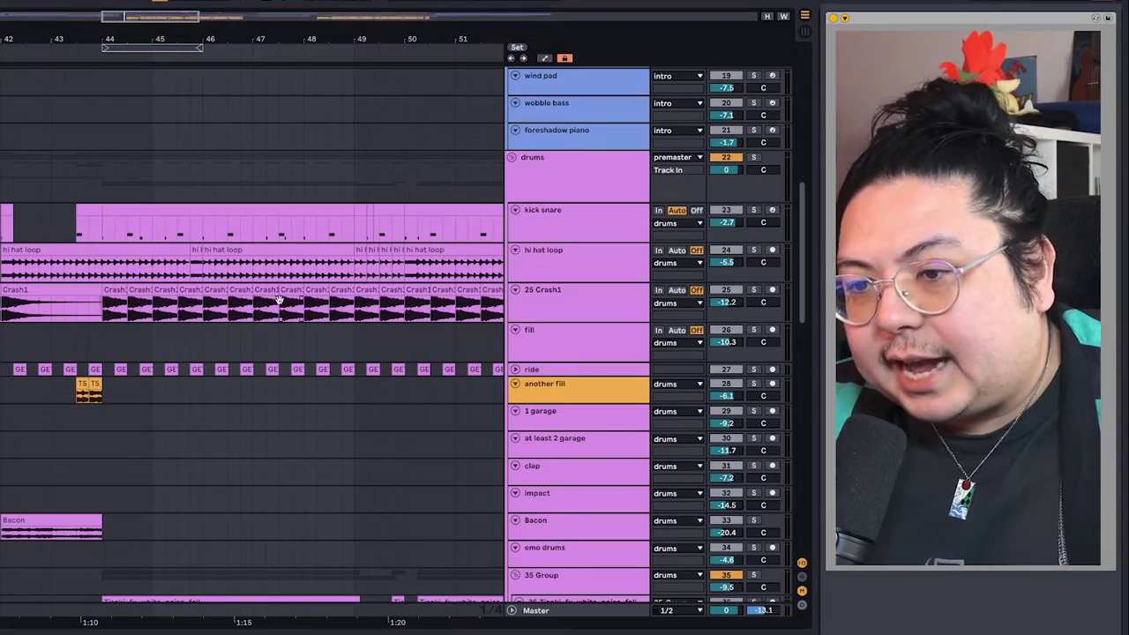
Step: Examine the white noise and crowd layers from bar 44 and the monosaw chord clip in the drop
scroll(279, 300, "down", 2)
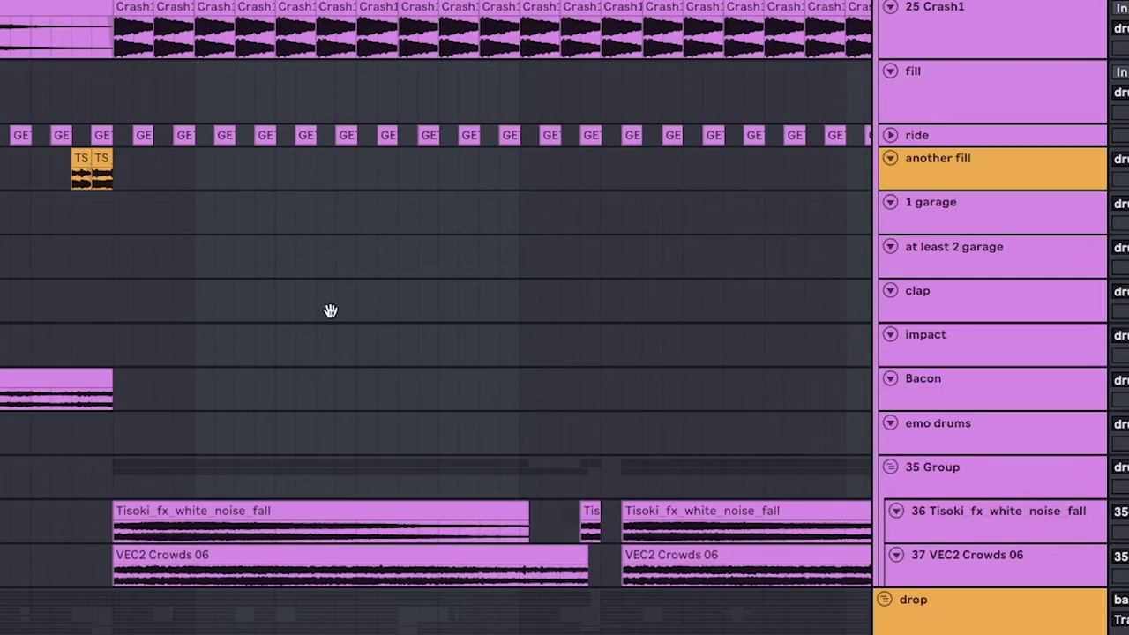
scroll(173, 440, "down", 10)
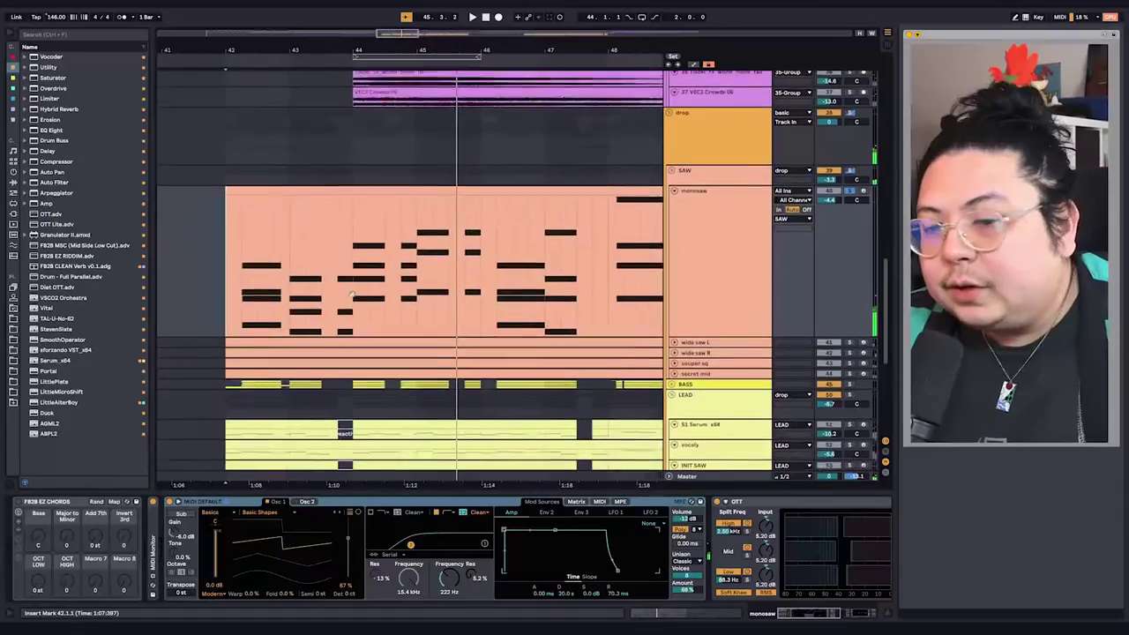
scroll(352, 296, "down", 1)
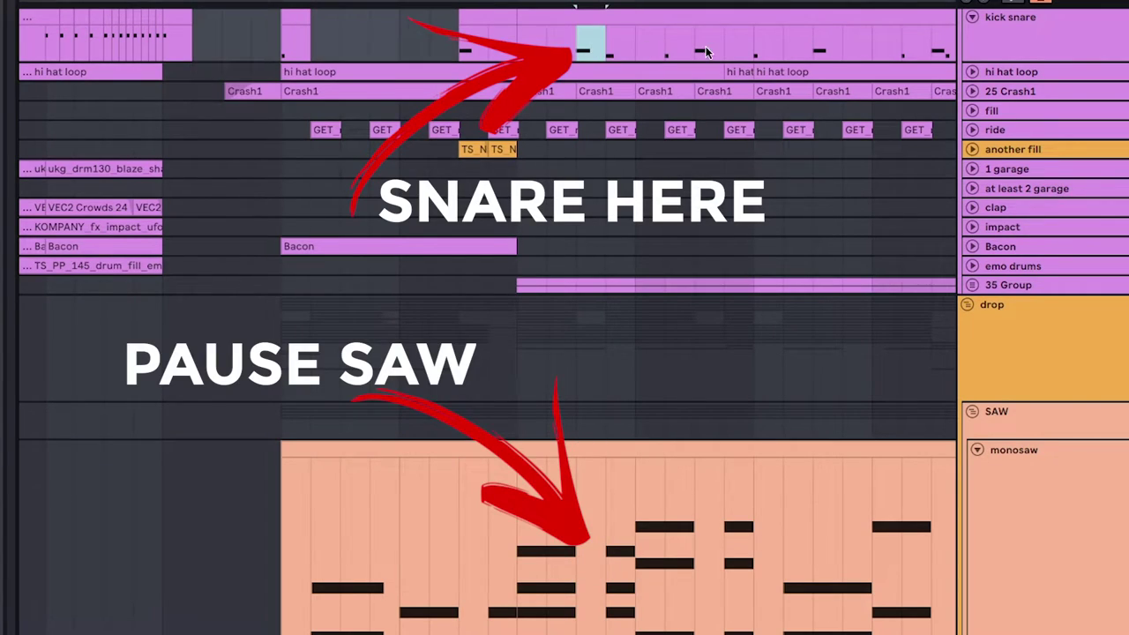
Step: Compare the kick snare hits with the monosaw's pauses by marking matching beats across both tracks
left_click_drag(722, 204, 734, 488)
scroll(734, 488, "right", 5)
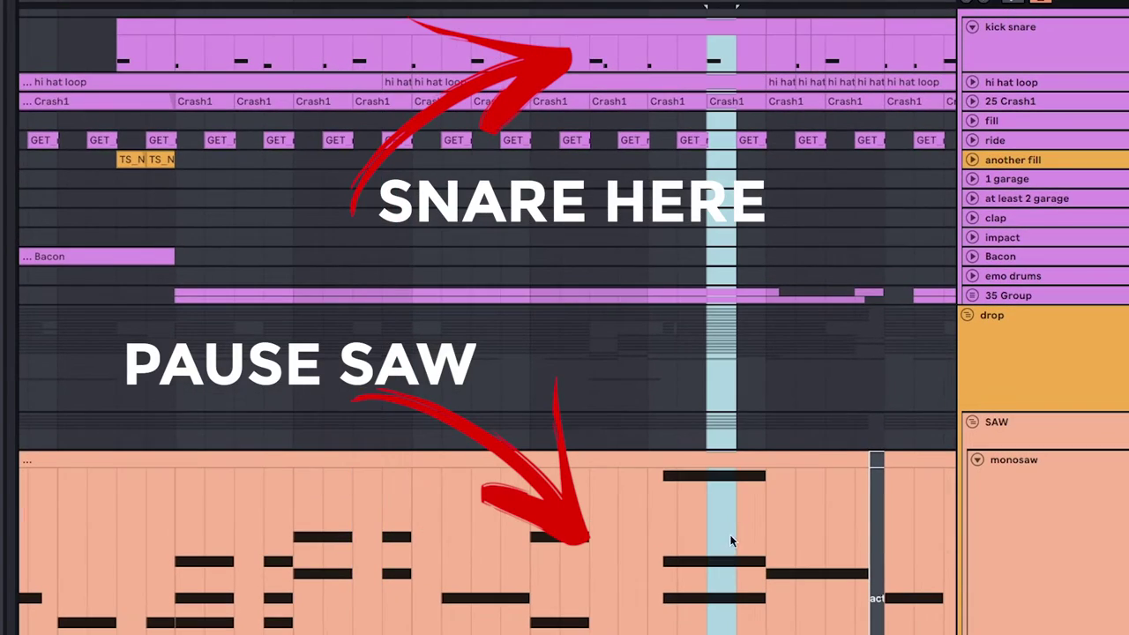
scroll(743, 445, "right", 8)
scroll(743, 445, "down", 2)
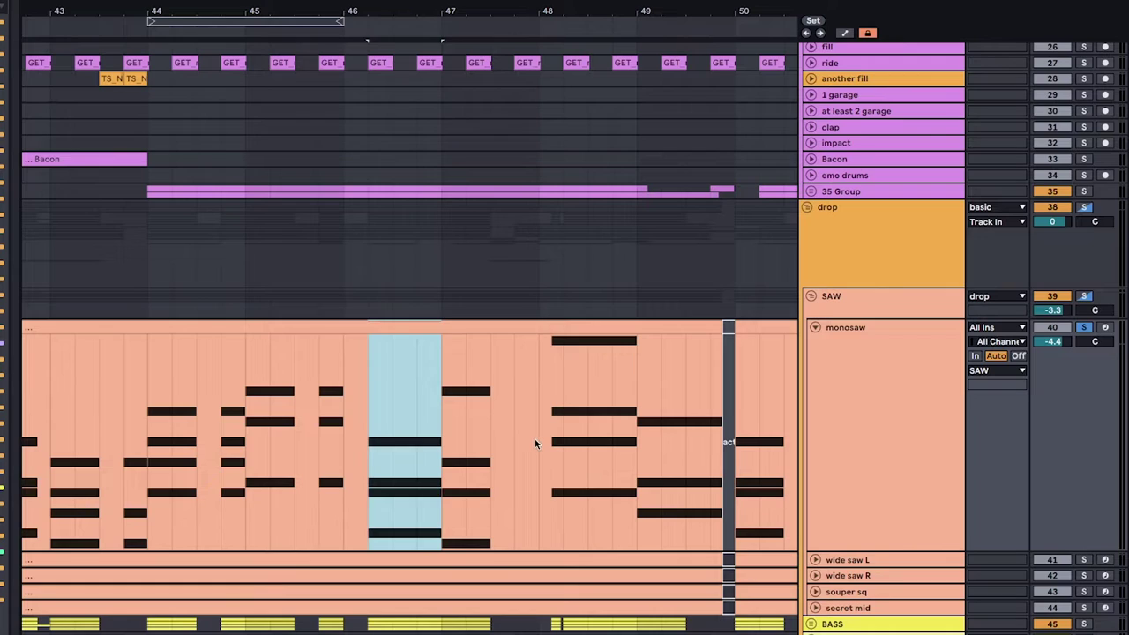
Step: Mark the monosaw chords around bars 46 and 48, play the chord rhythm and inspect its notes in the MIDI clip
left_click_drag(351, 446, 441, 446)
left_click_drag(542, 445, 622, 445)
scroll(579, 427, "up", 3)
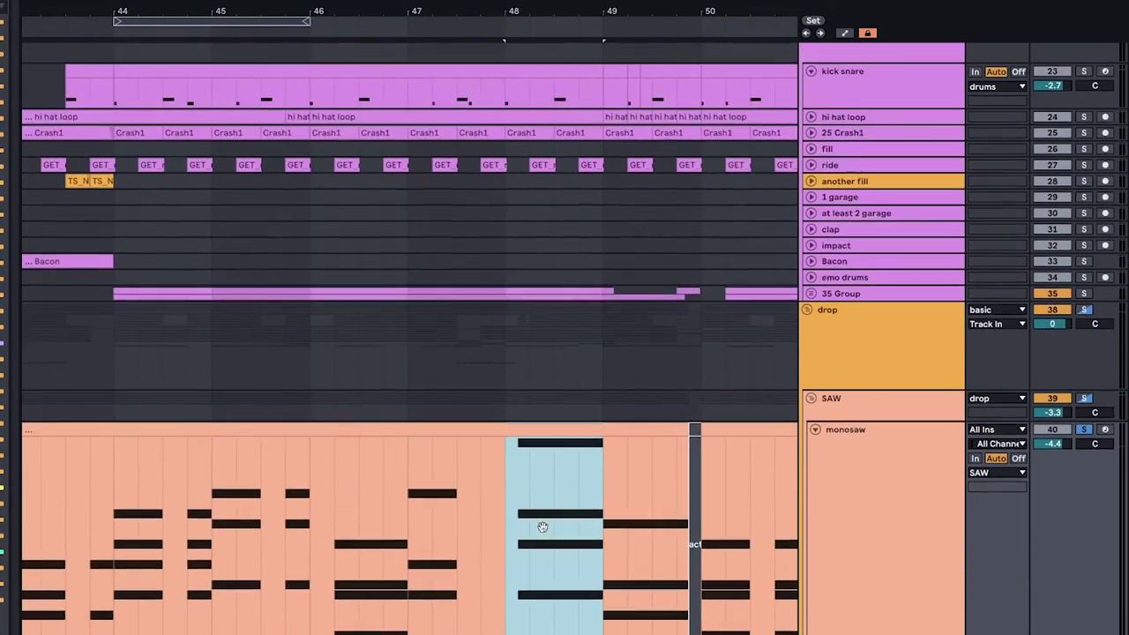
scroll(539, 527, "down", 2)
scroll(587, 459, "up", 1)
left_click_drag(373, 471, 456, 471)
key("space")
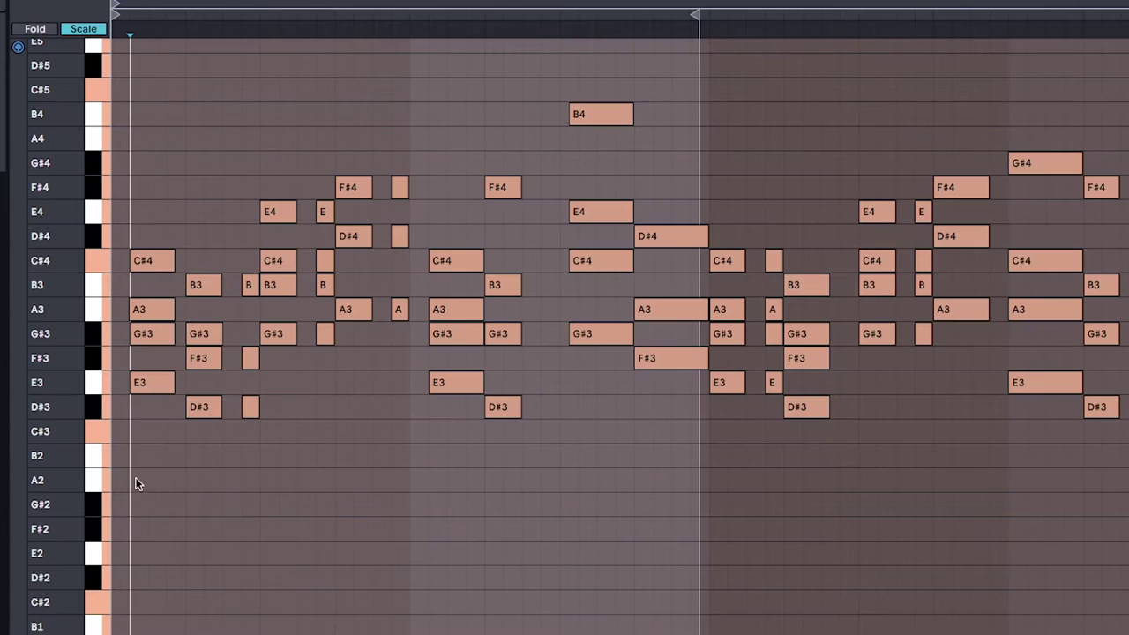
left_click_drag(131, 484, 622, 625)
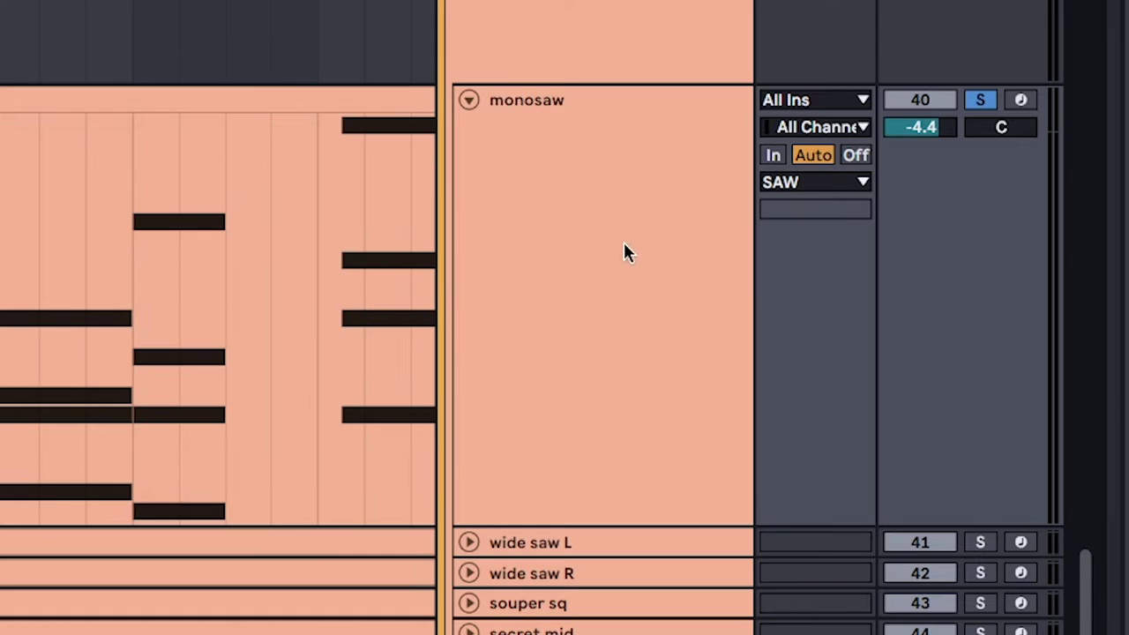
Step: Expand the wide saw L and wide saw R tracks below monosaw, and solo wide saw L
left_click(470, 290)
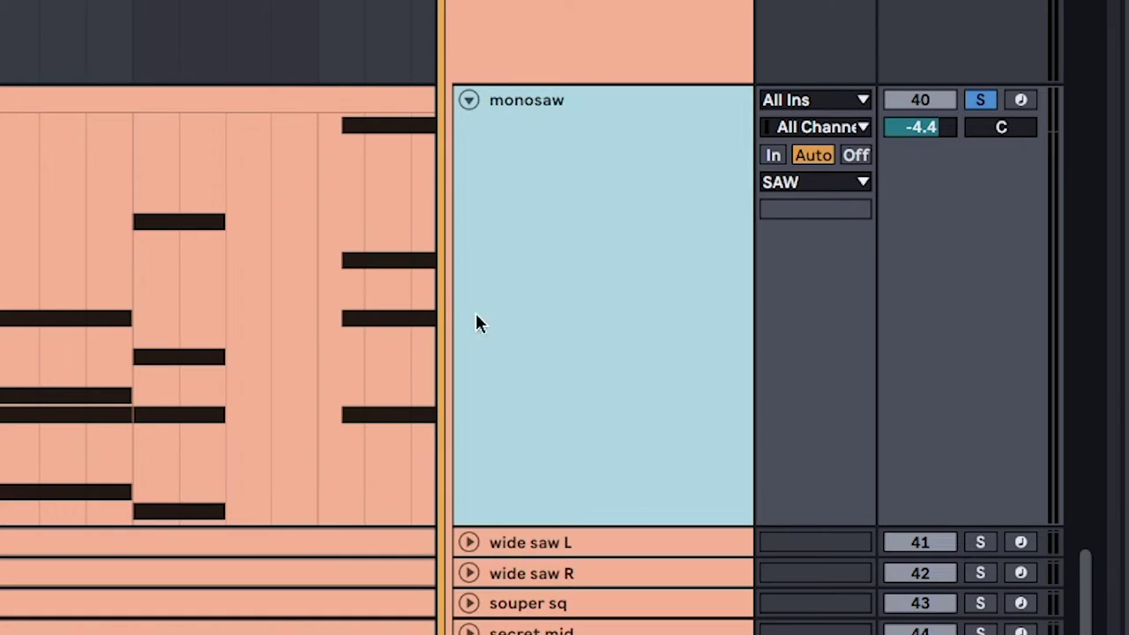
scroll(226, 357, "down", 3)
left_click(530, 406)
left_click(530, 436, "shift")
left_click(470, 406)
scroll(610, 426, "down", 2)
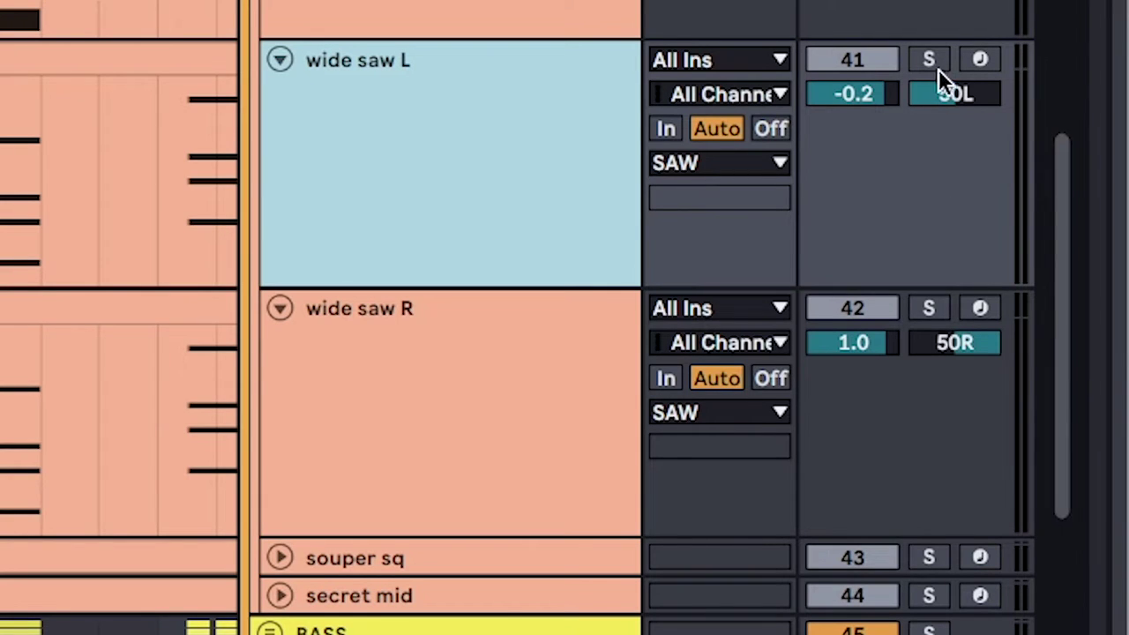
left_click(926, 58)
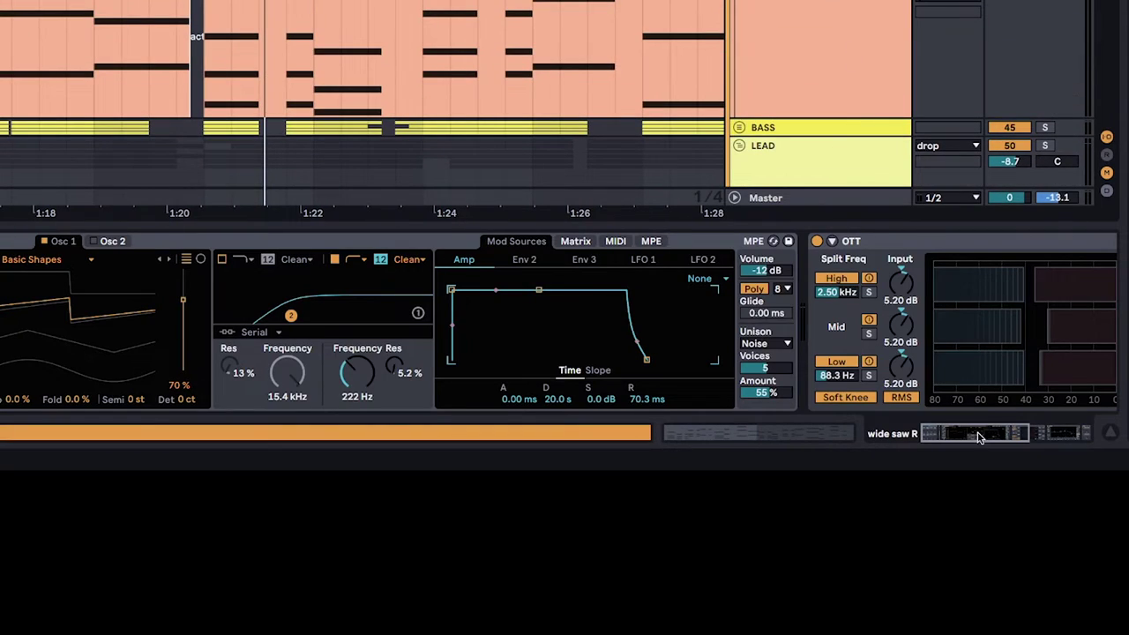
Step: Review the device chains of the wide saw R and monosaw tracks, including OTT and EQ Eight
left_click_drag(979, 437, 1037, 434)
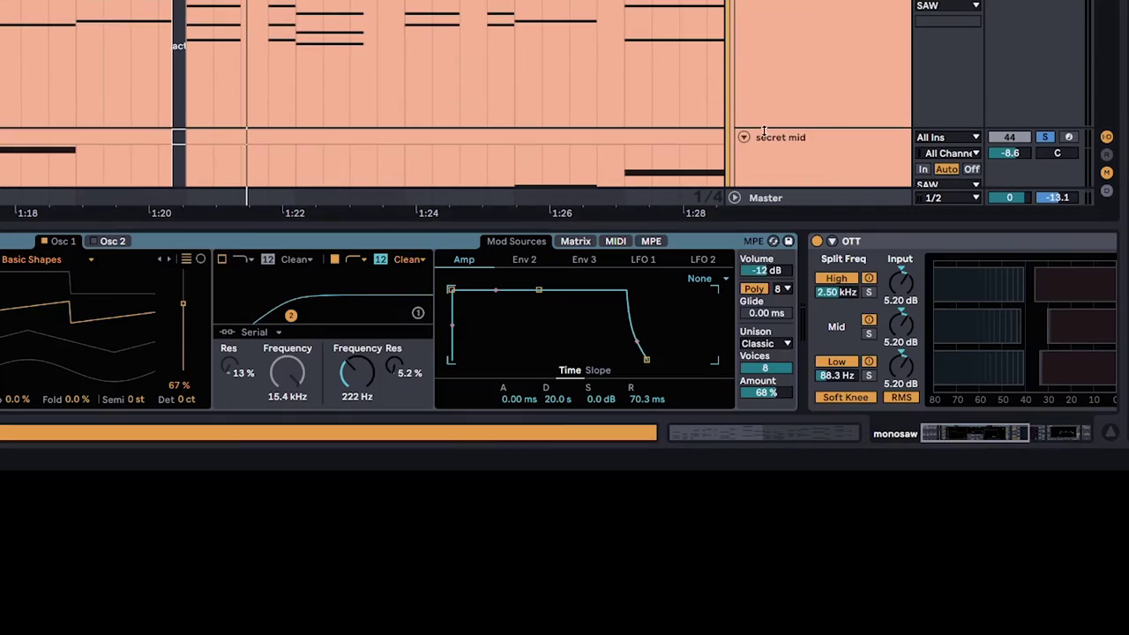
scroll(184, 240, "right", 10)
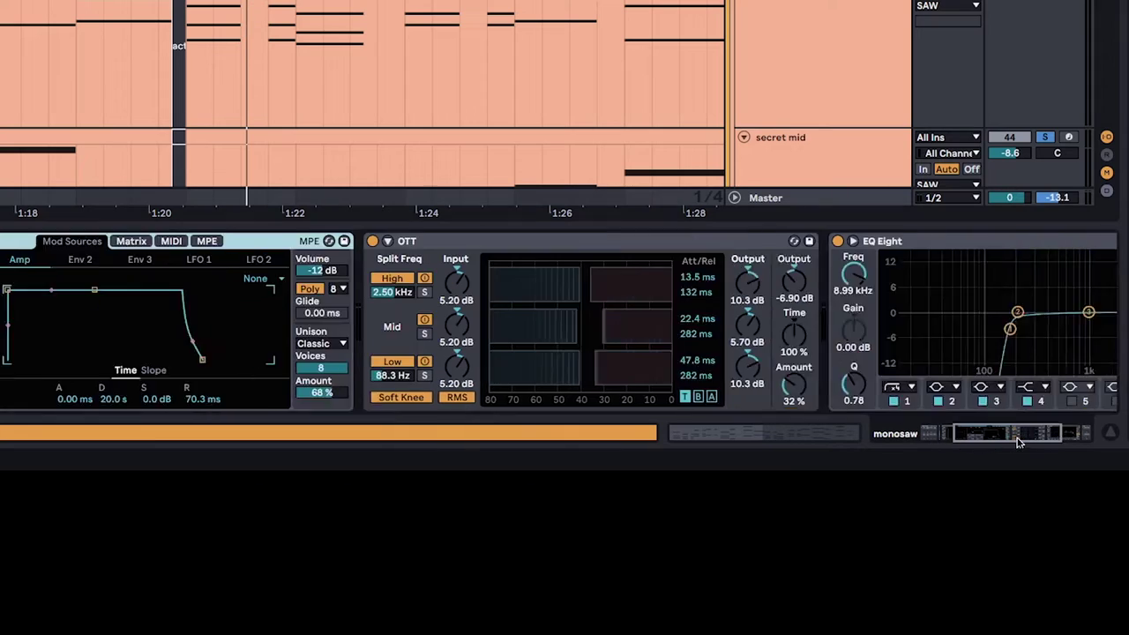
scroll(361, 97, "down", 2)
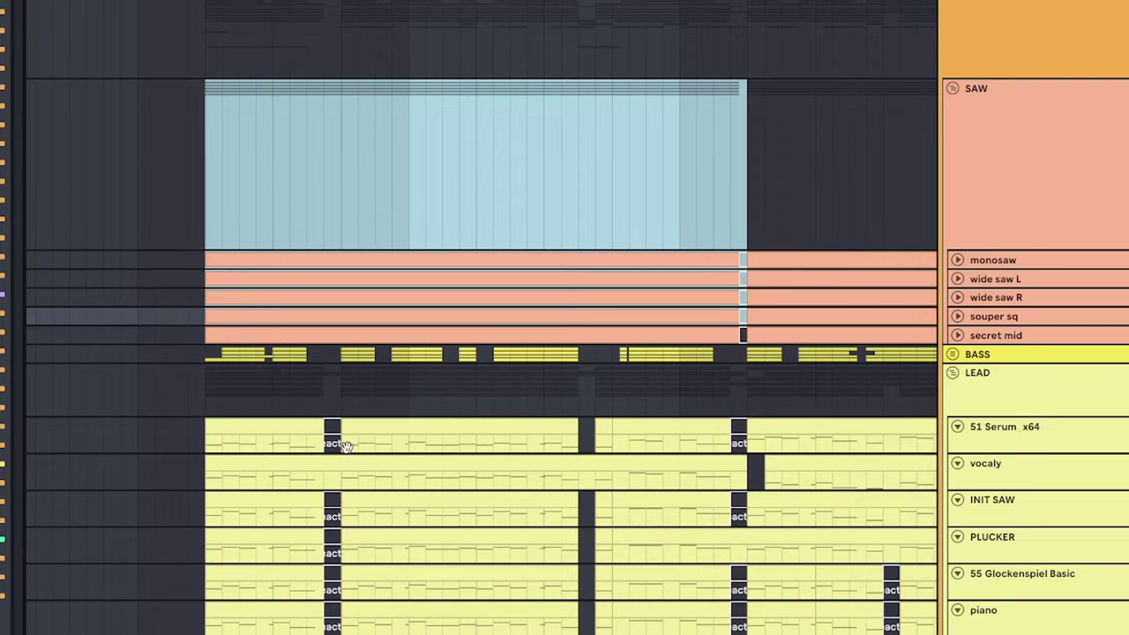
Step: Review the BASS group's chunk, buzz and saw tracks, including the OTT device on chunk
scroll(335, 452, "down", 1)
key("Right")
key("Down")
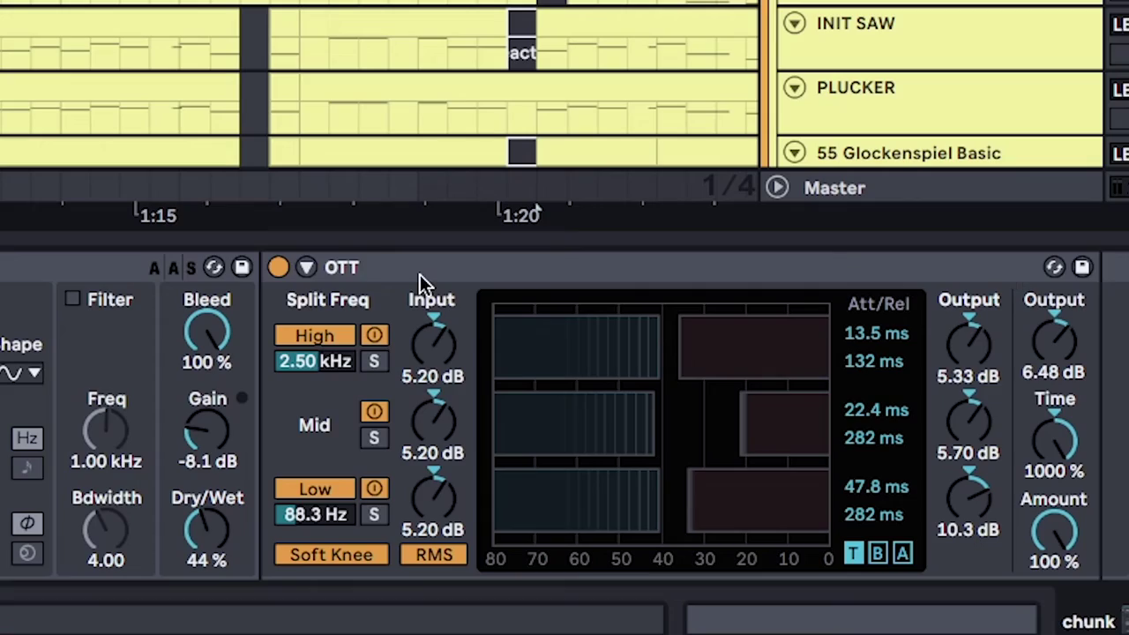
left_click(420, 275)
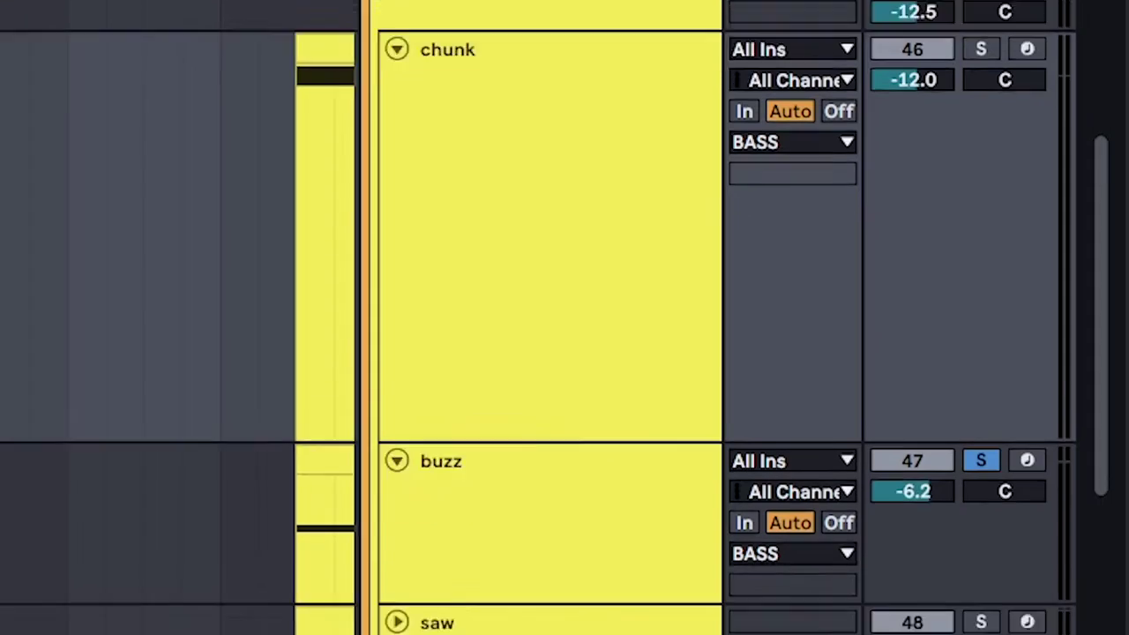
key("Down")
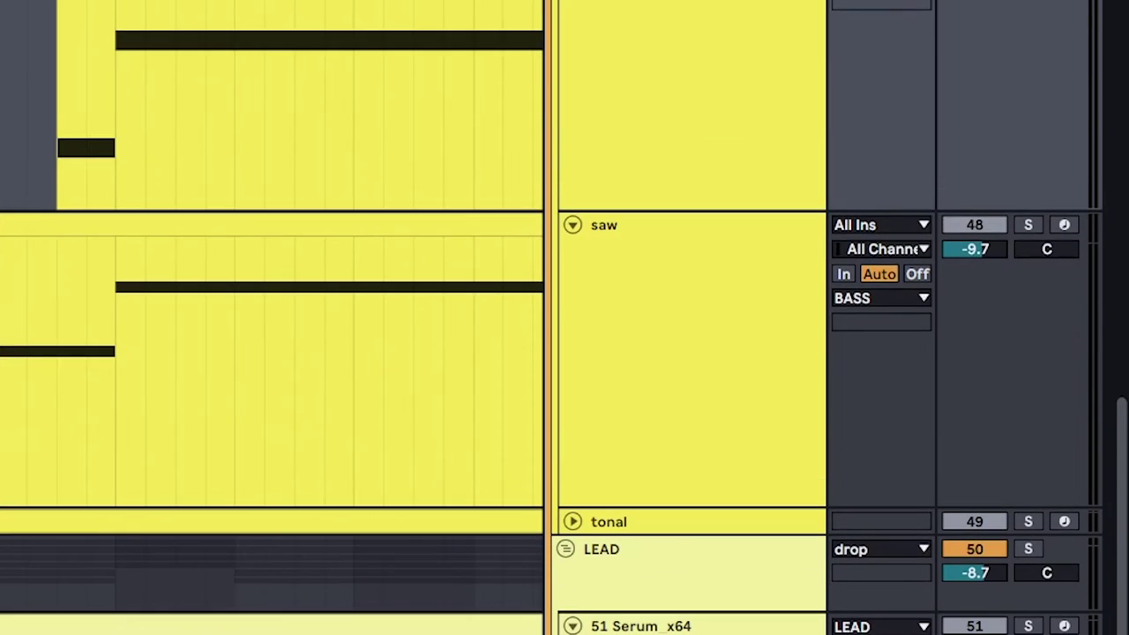
left_click(1032, 252)
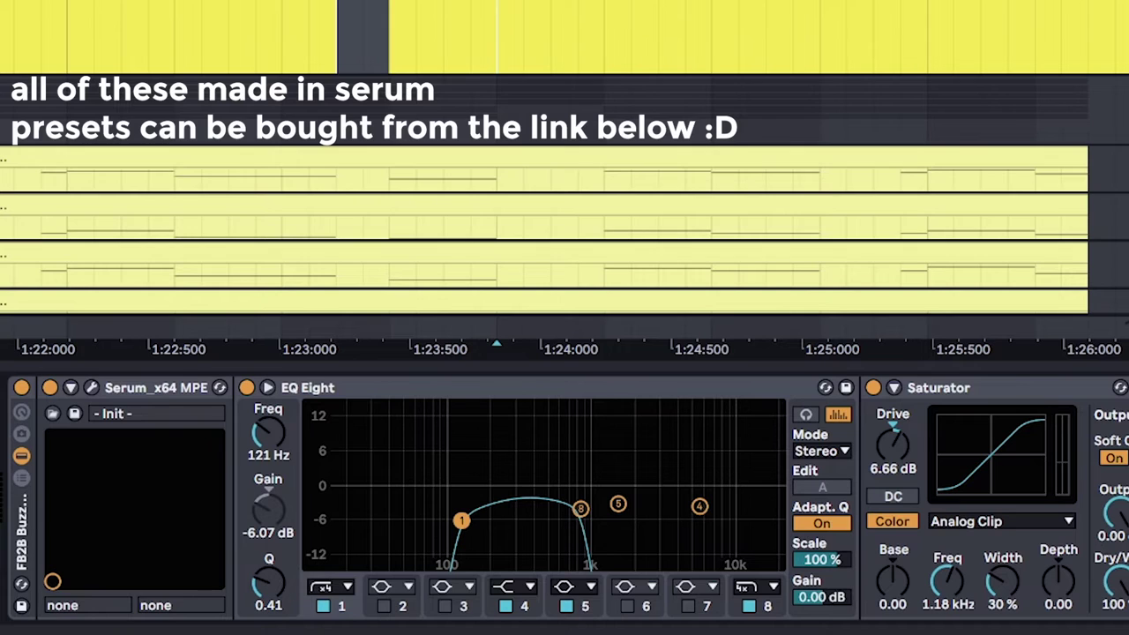
Step: Play the tonal bass, and examine the SUB track, the uhh sounds and the vocal chops
key("space")
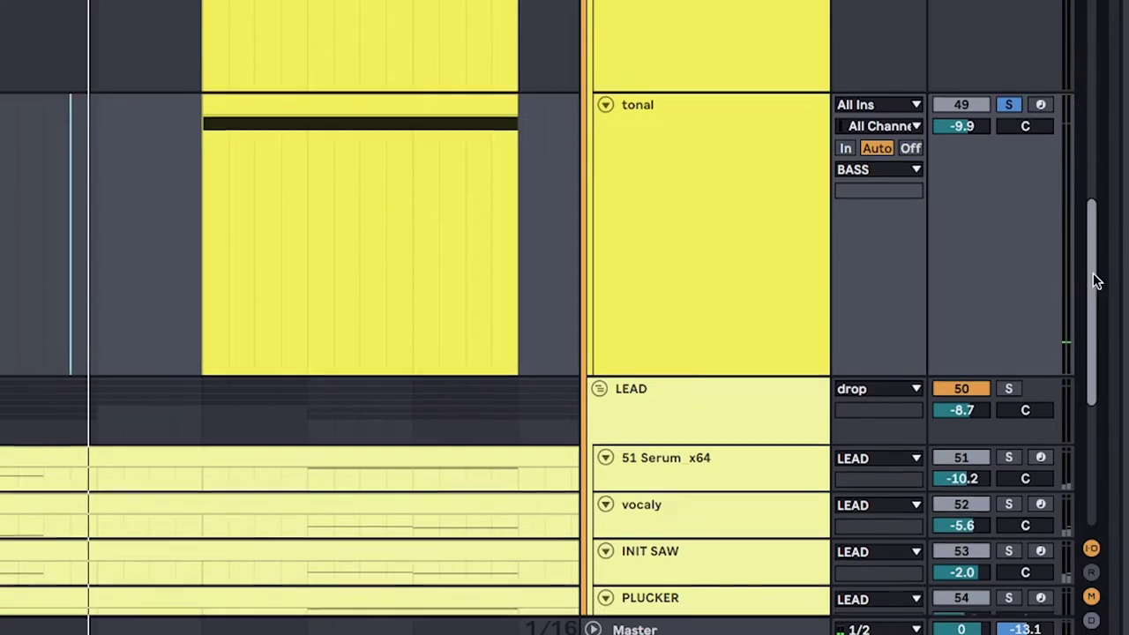
left_click_drag(1091, 267, 1091, 388)
scroll(645, 462, "up", 3)
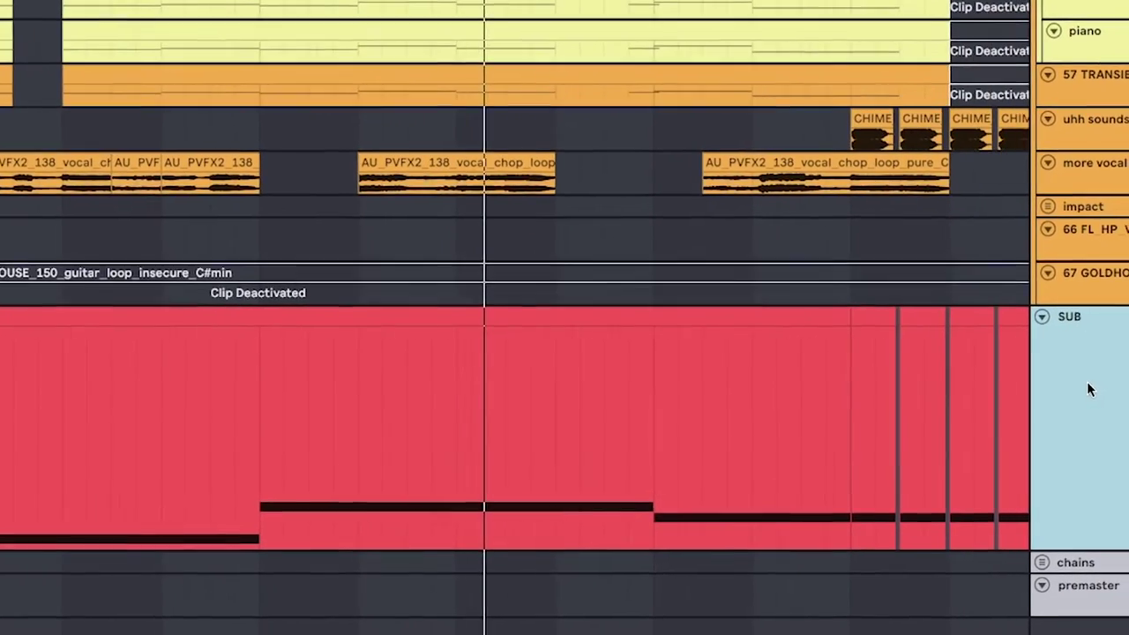
scroll(900, 145, "up", 3)
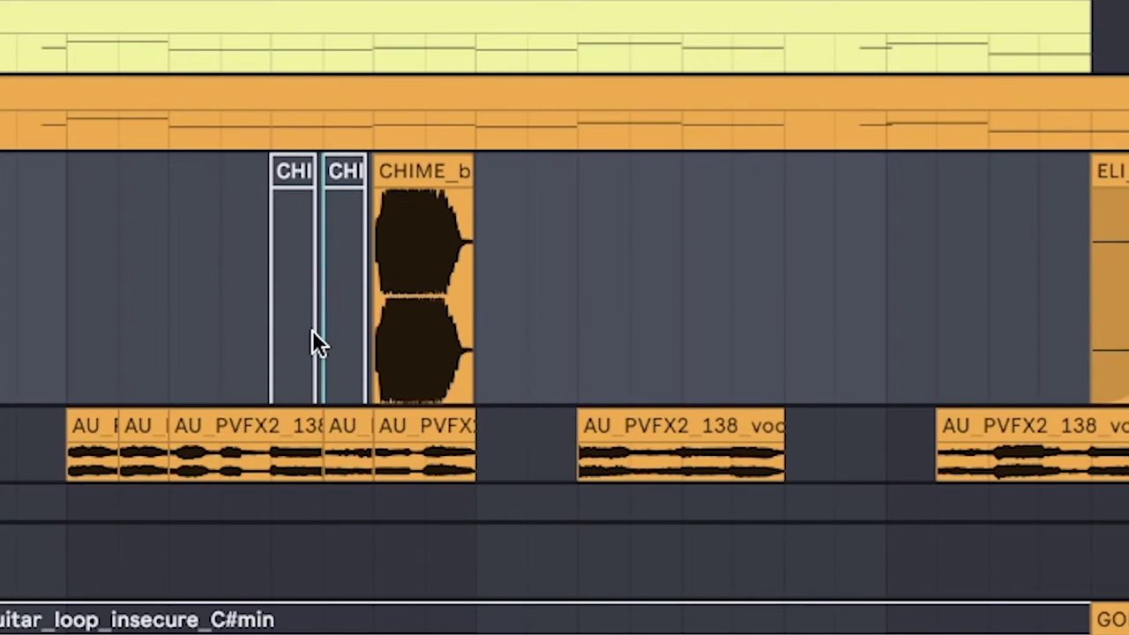
key("space")
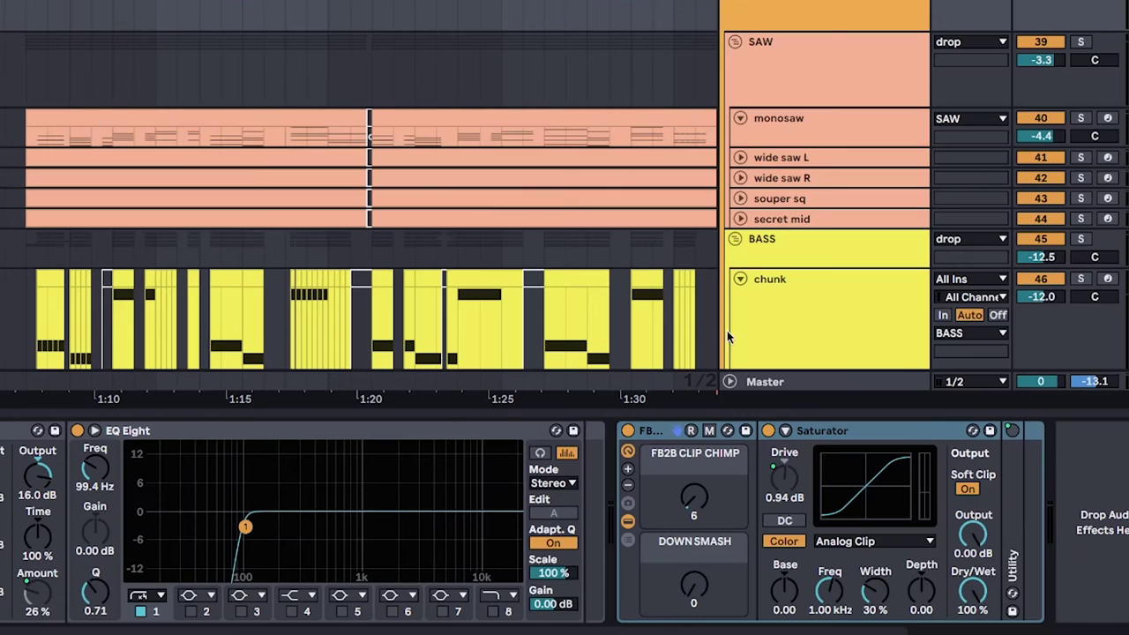
Step: Shrink the device view and compare the tonal bass, uhh sounds and vocal chop clips with the guitar loop
left_click_drag(692, 415, 692, 621)
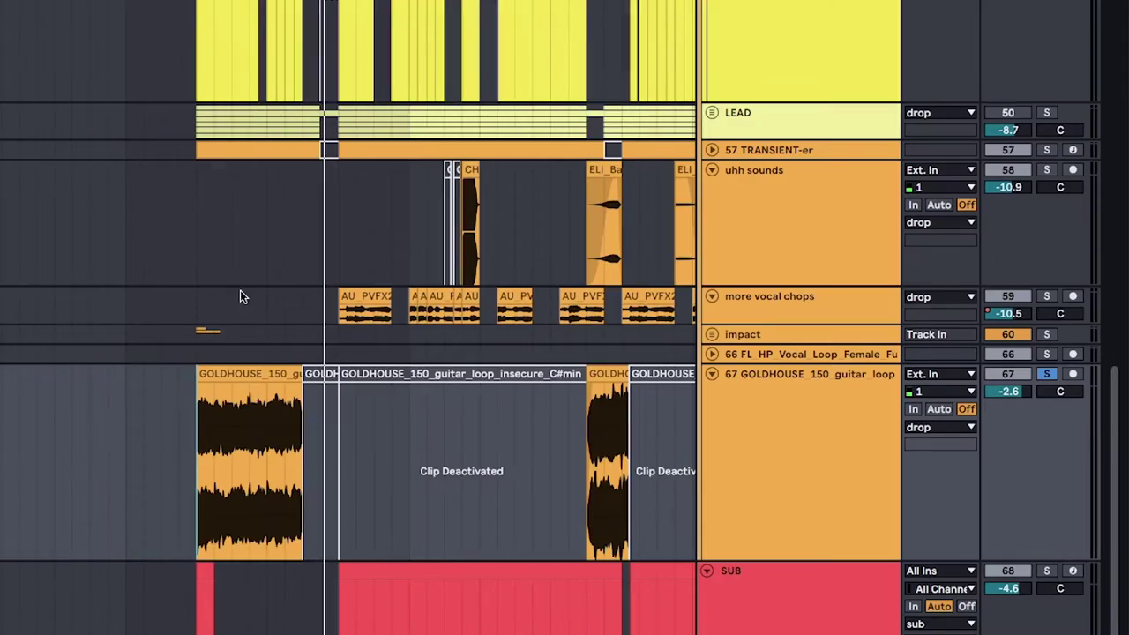
scroll(240, 297, "up", 10)
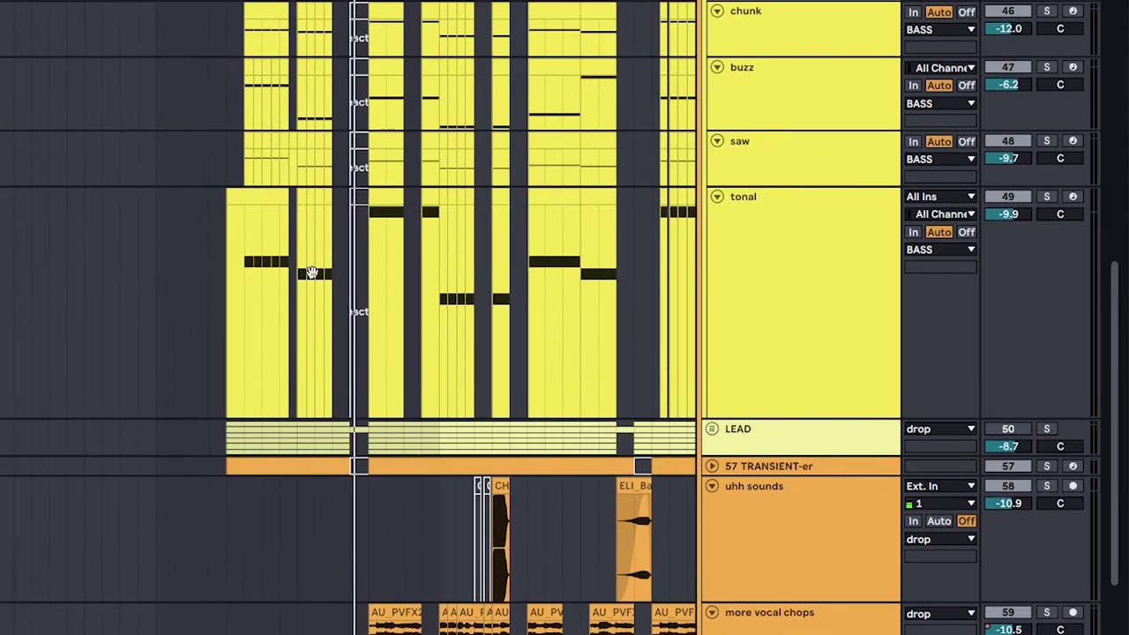
scroll(305, 429, "down", 4)
scroll(268, 228, "down", 5)
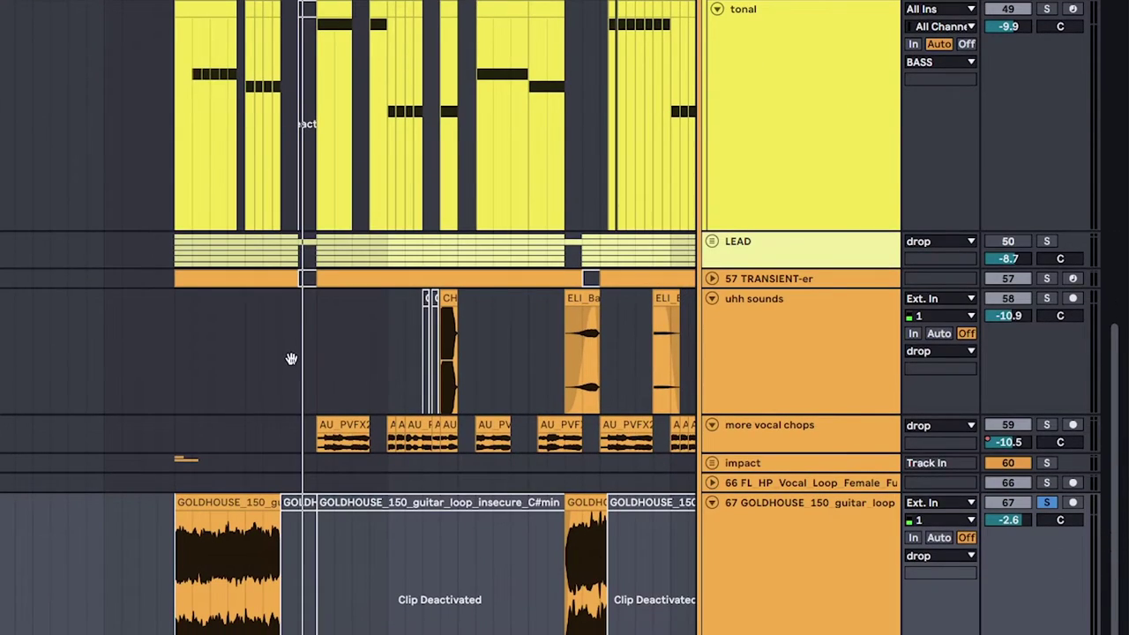
Step: Unfold the LEAD group and solo its 51 Serum_x64 track to hear the lead melody
scroll(291, 359, "down", 1)
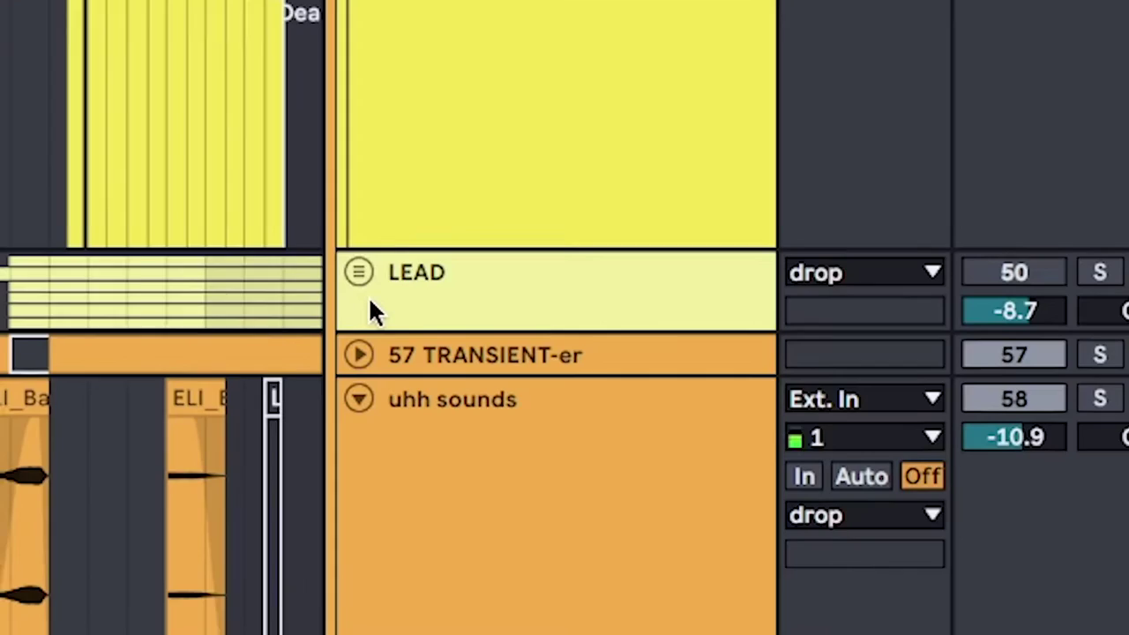
left_click(670, 177)
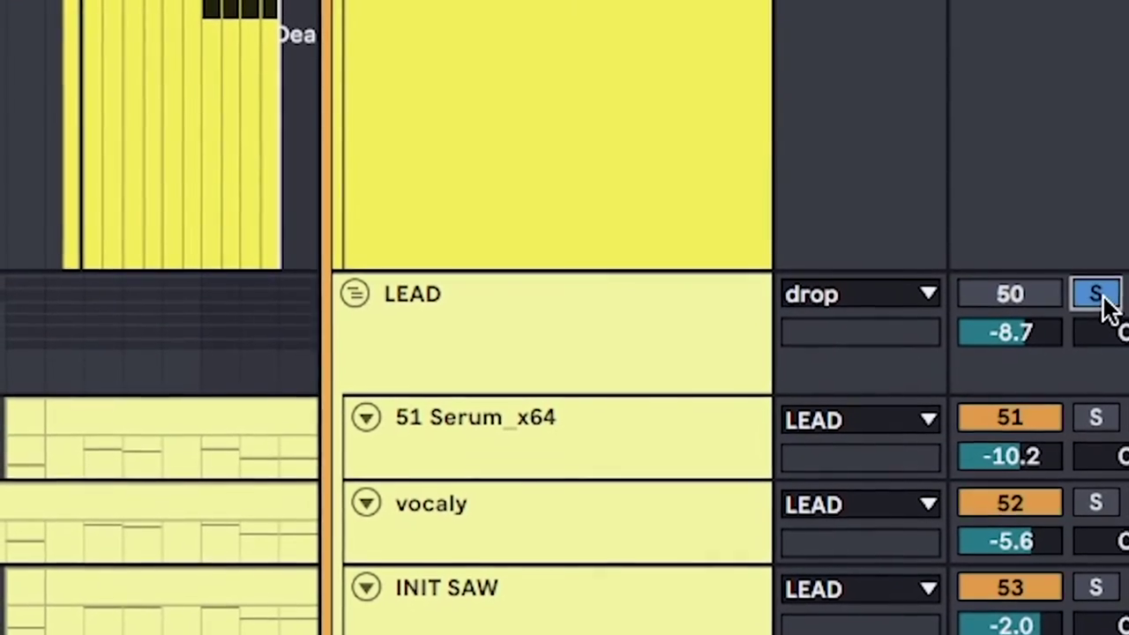
left_click(851, 176)
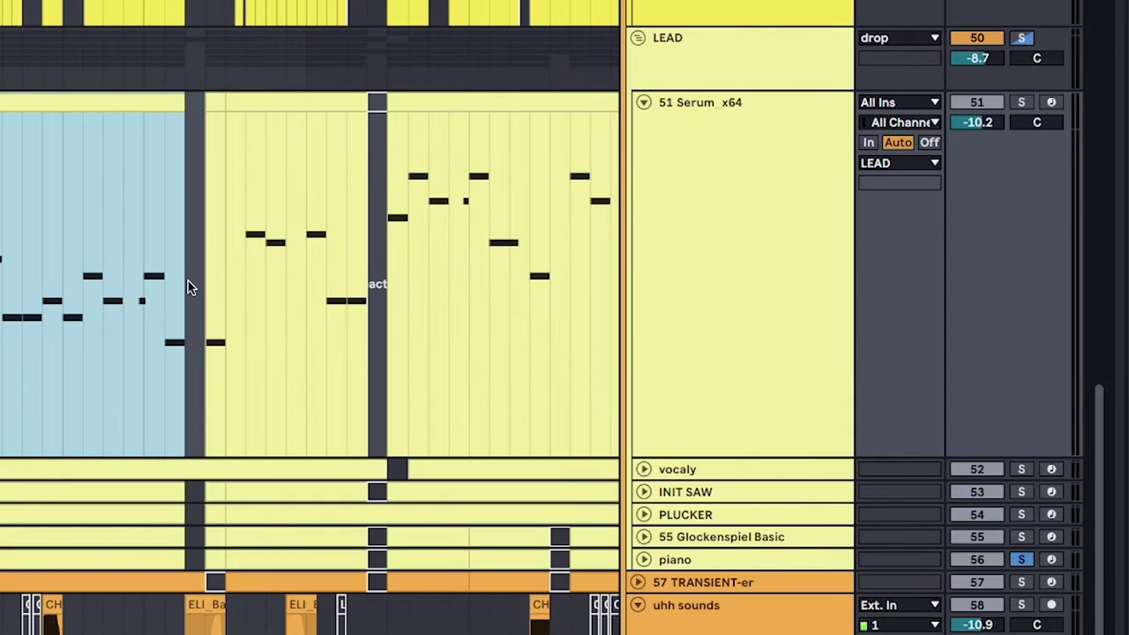
left_click(1021, 102)
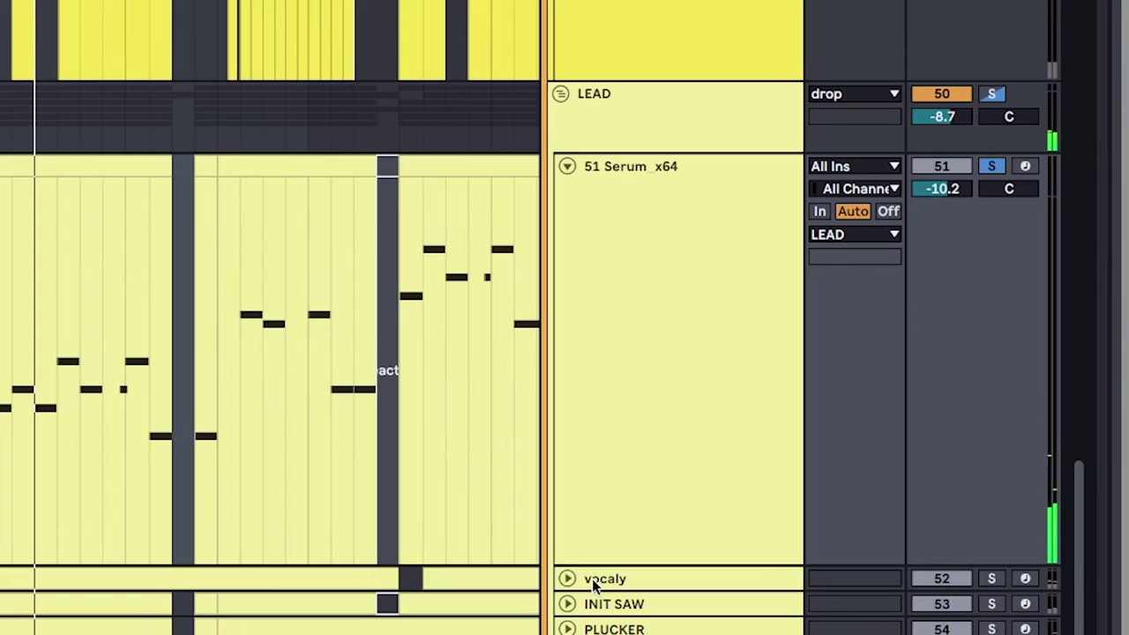
Step: Unfold the vocaly track and examine the other LEAD layers: INIT SAW, PLUCKER, Glockenspiel Basic and piano
left_click(575, 579)
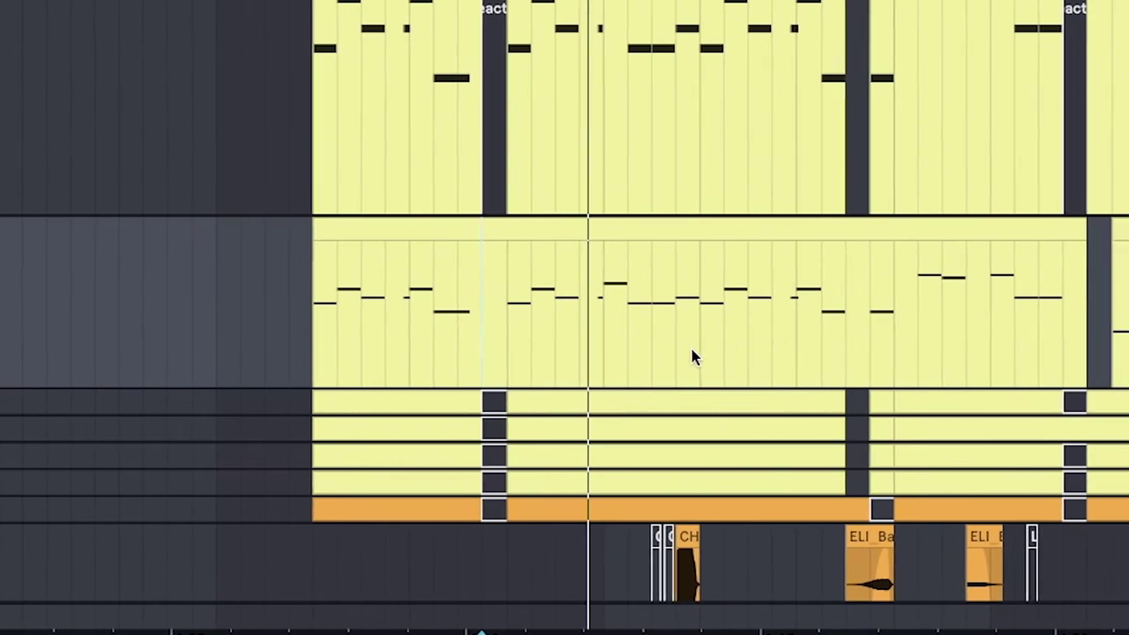
left_click(900, 209)
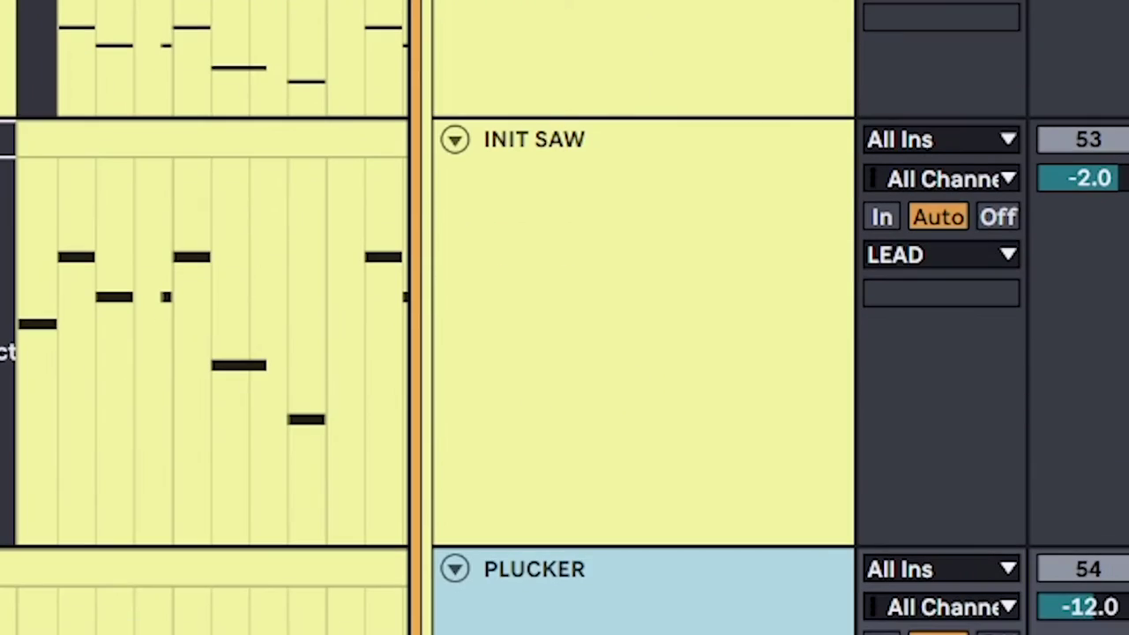
left_click(618, 286)
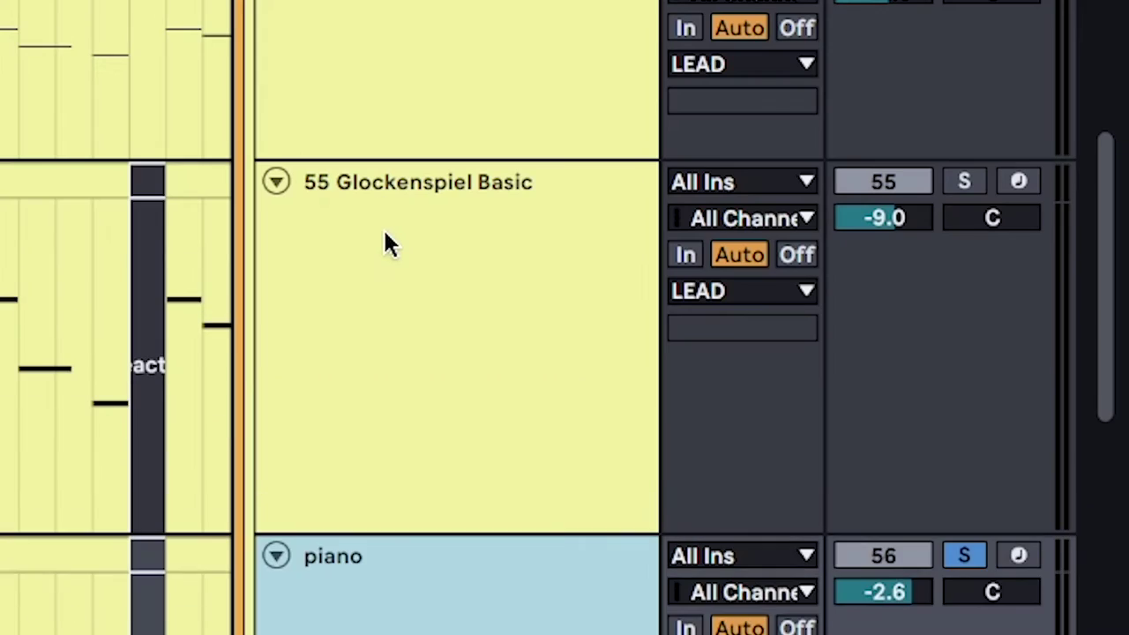
left_click(386, 241)
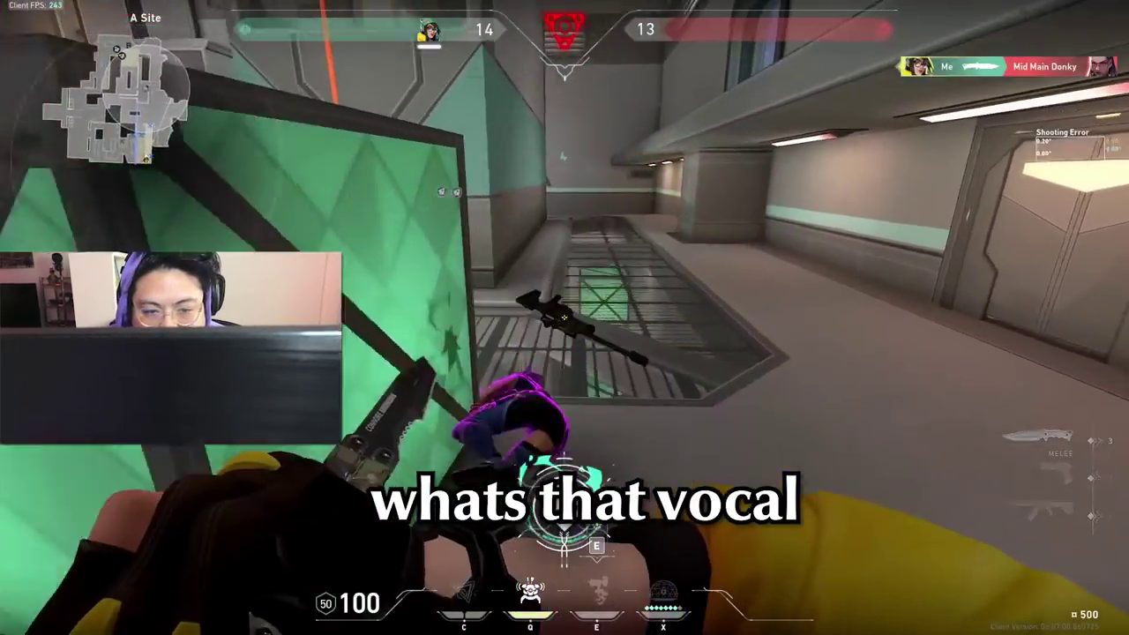
key("4")
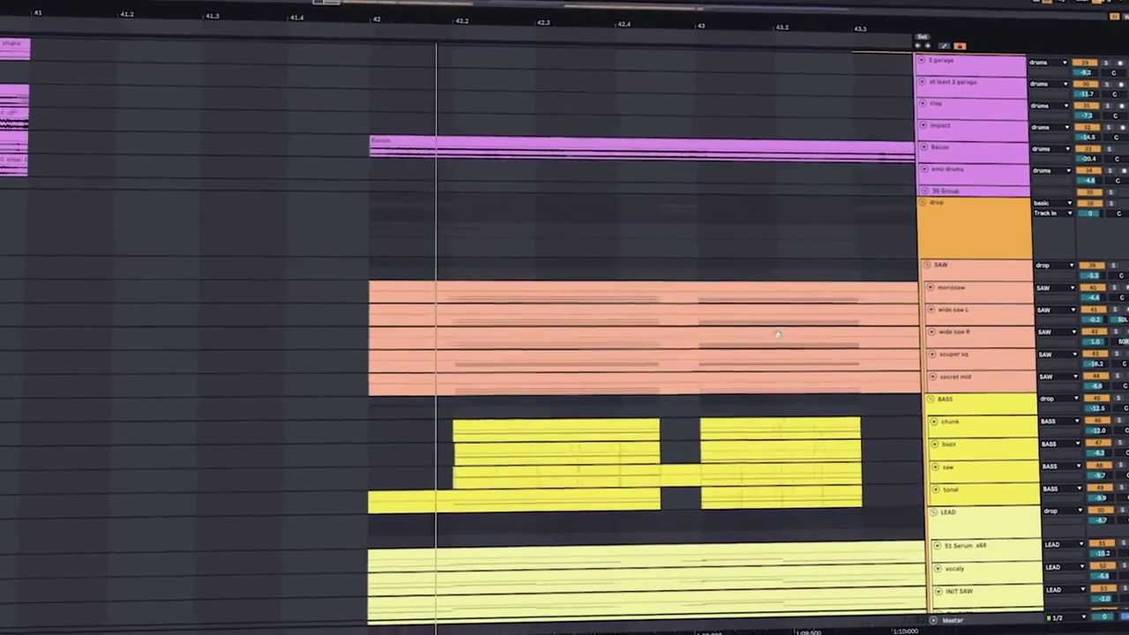
Step: Play the arrangement from the drop at bar 42 through the vocal and guitar section into the drop at bar 68, following the sounding tracks
scroll(778, 335, "down", 2)
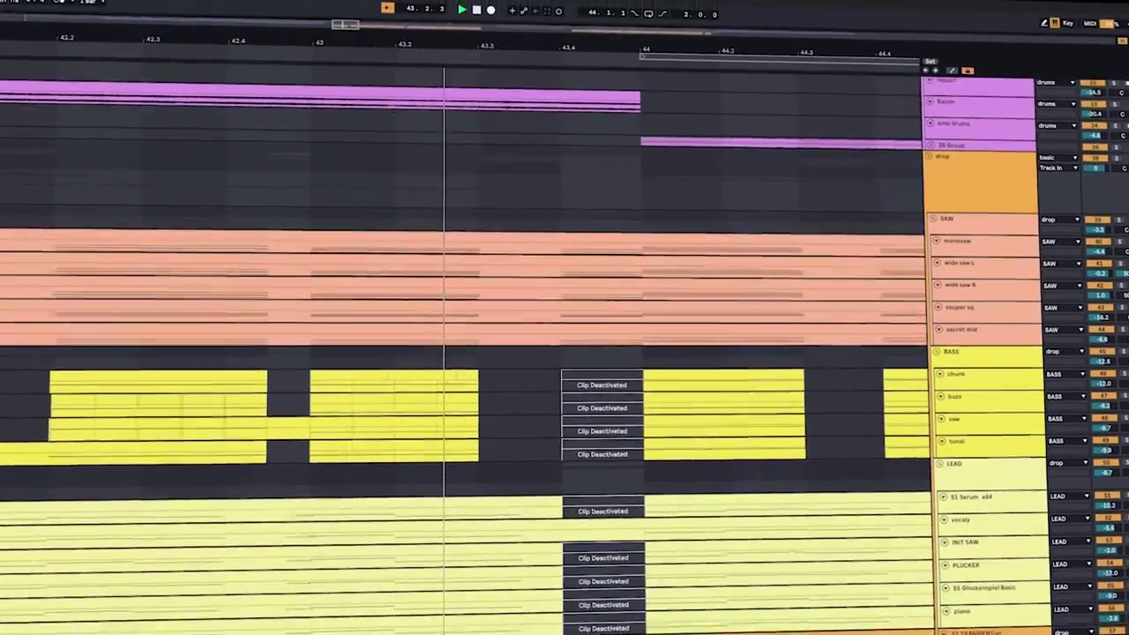
scroll(672, 360, "down", 1)
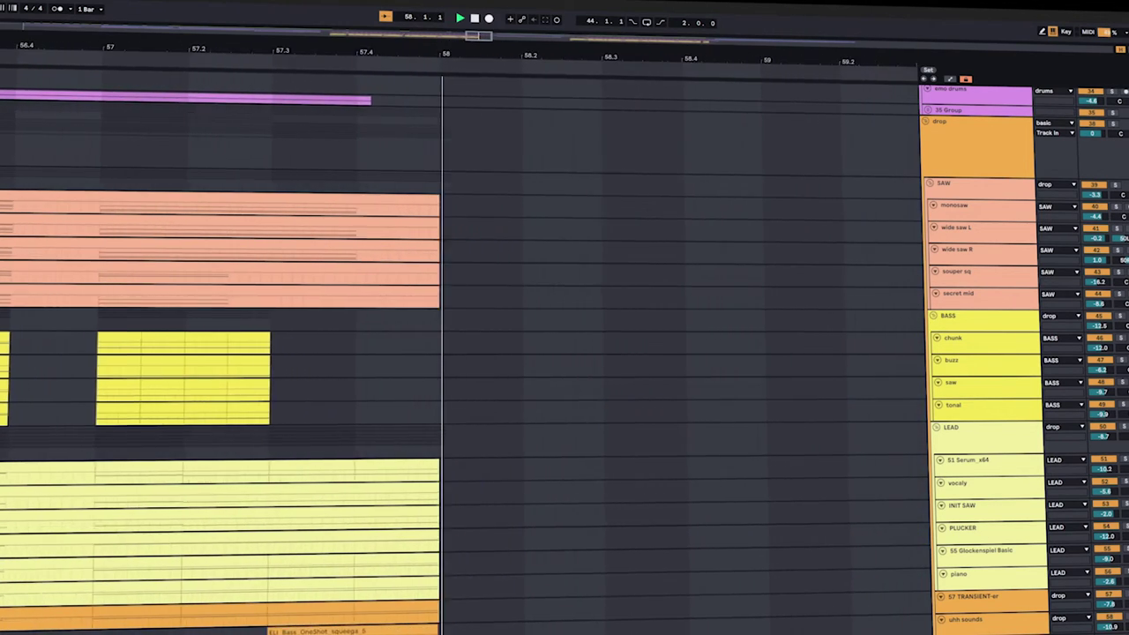
scroll(879, 421, "up", 10)
scroll(968, 171, "up", 1)
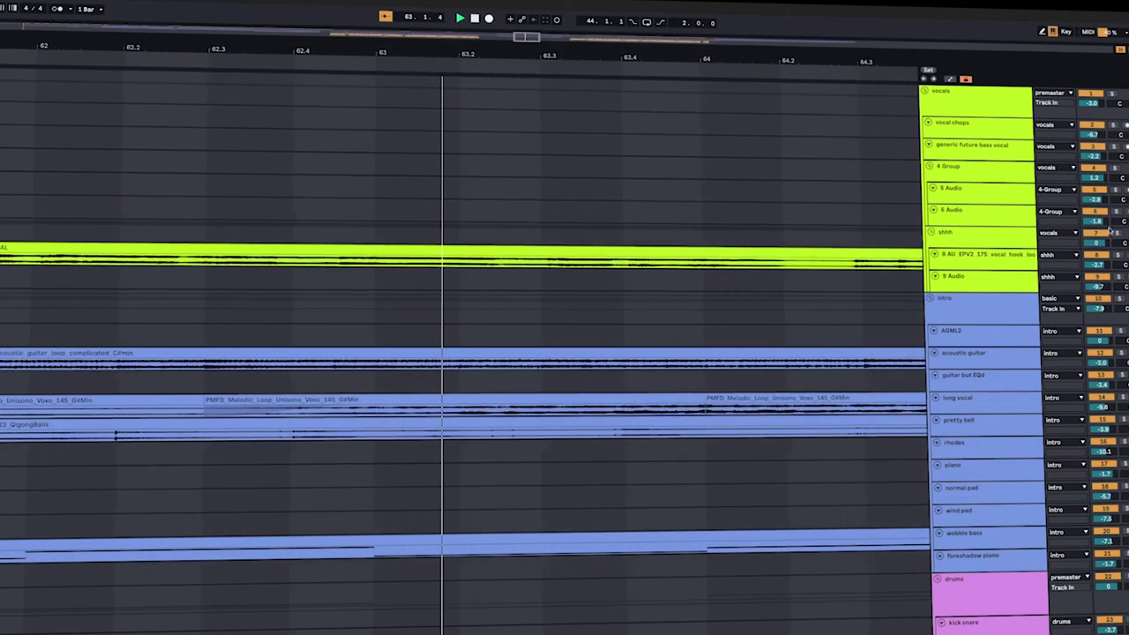
scroll(463, 353, "down", 5)
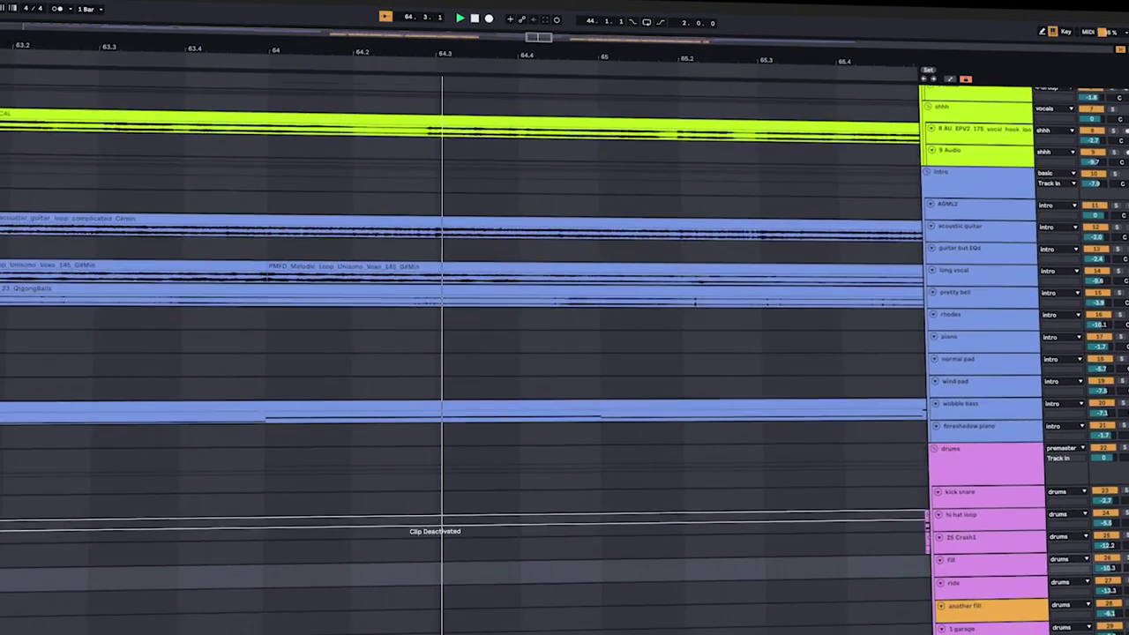
scroll(464, 353, "down", 5)
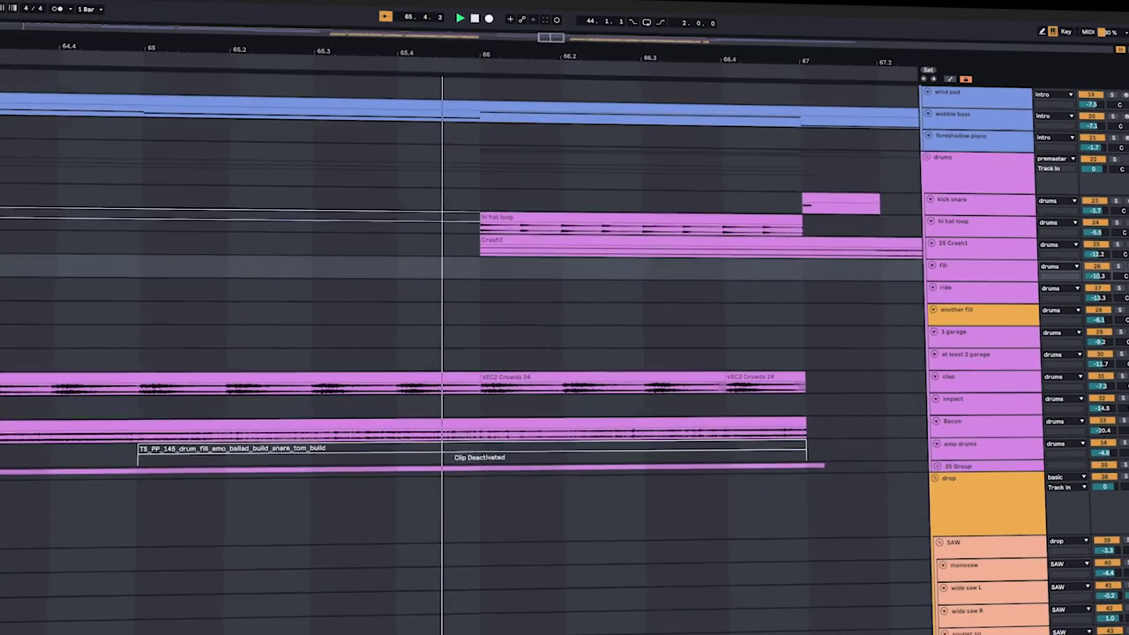
scroll(463, 353, "down", 8)
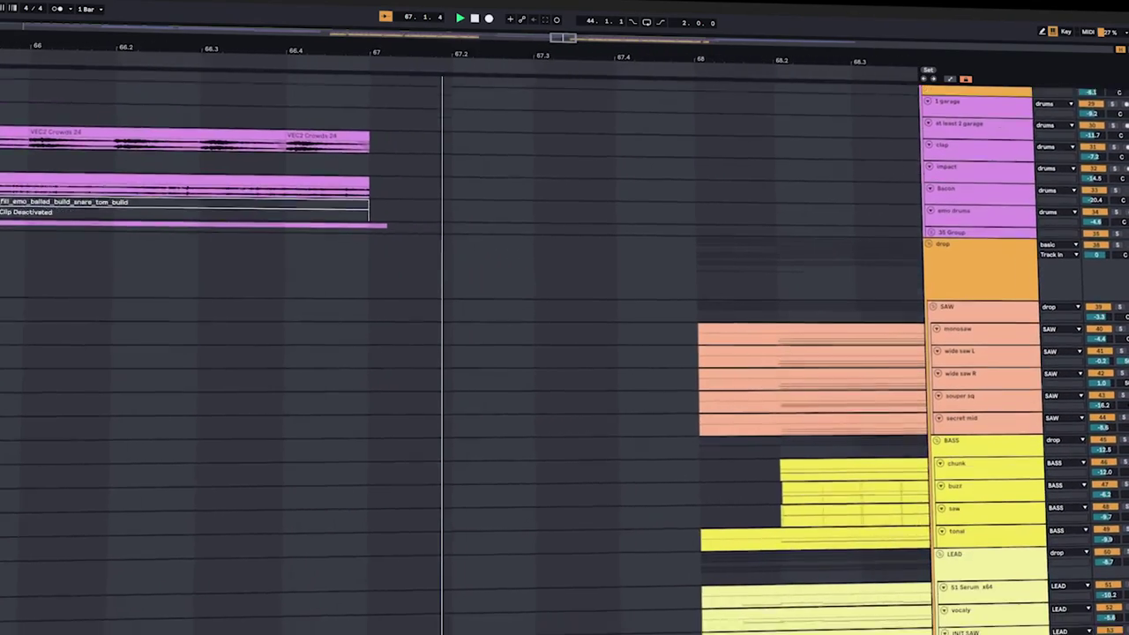
scroll(710, 294, "down", 4)
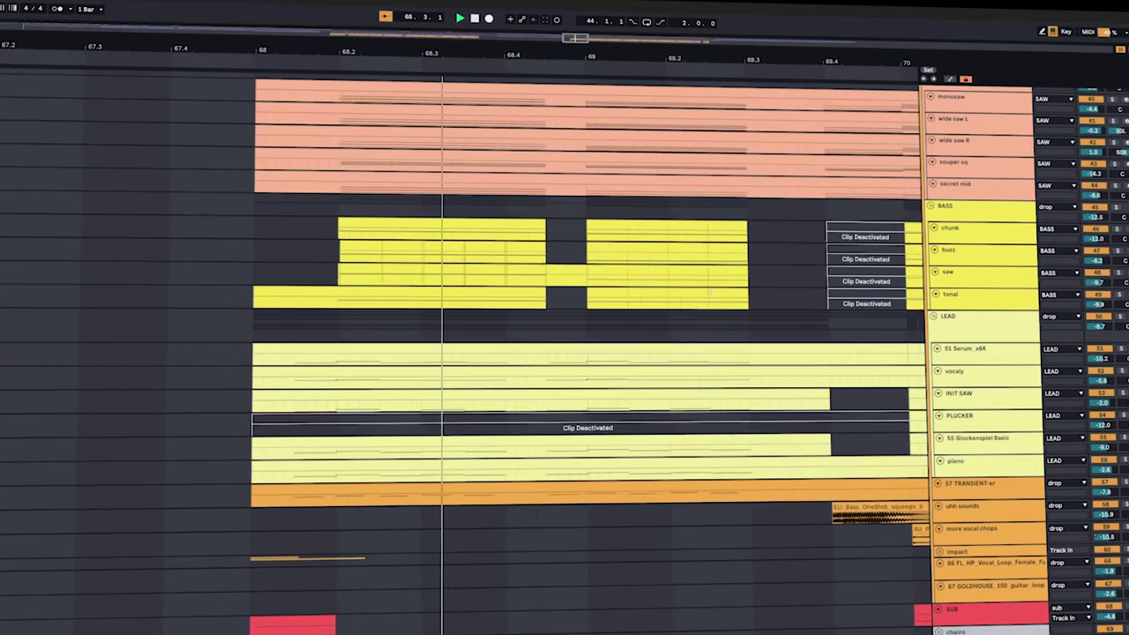